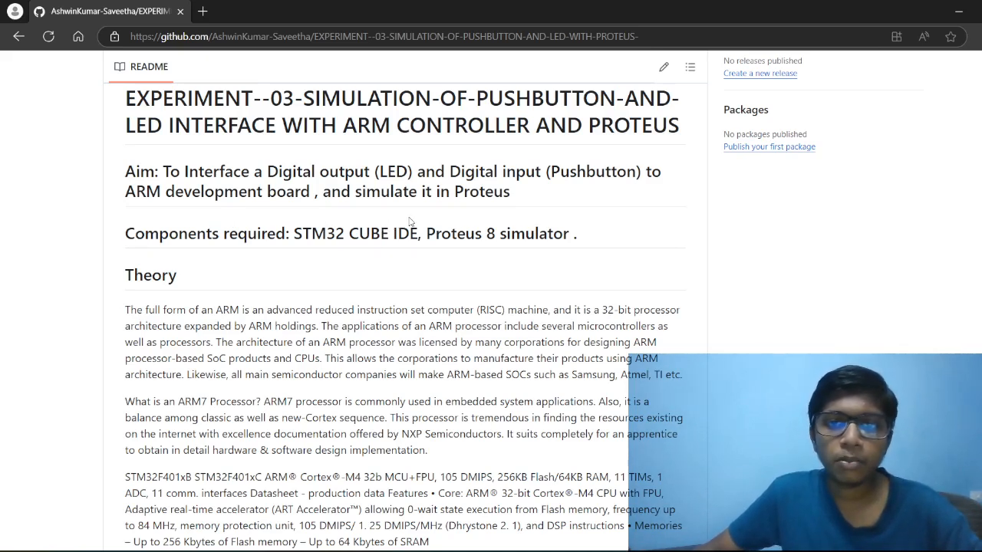
- Read the aim, required components and theory sections of the pushbutton and LED experiment README
scroll(384, 222, down, 5)
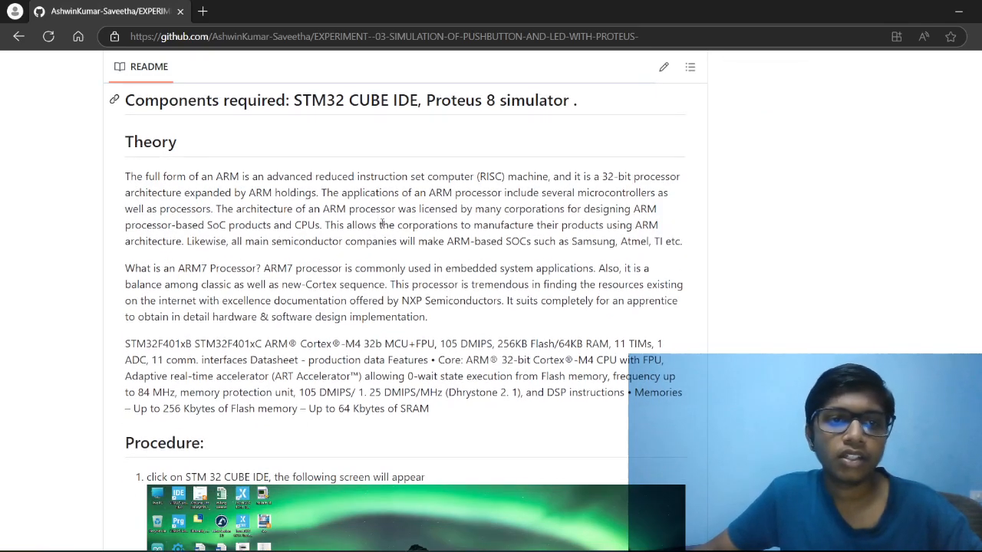
scroll(315, 188, down, 2)
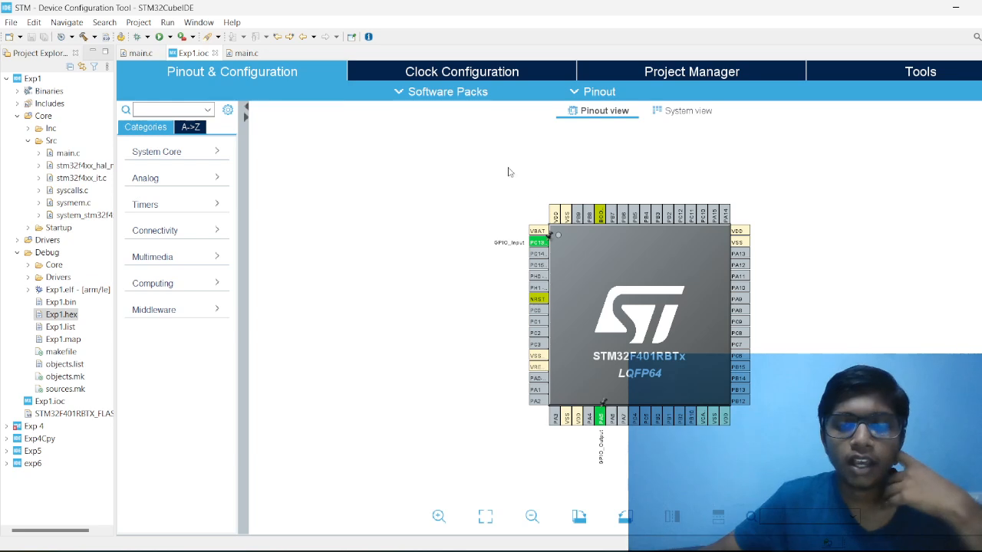
- In STM32CubeIDE, check the signal modes assigned to pins PC13 and PA5 in the Exp1.ioc pinout
click(537, 249)
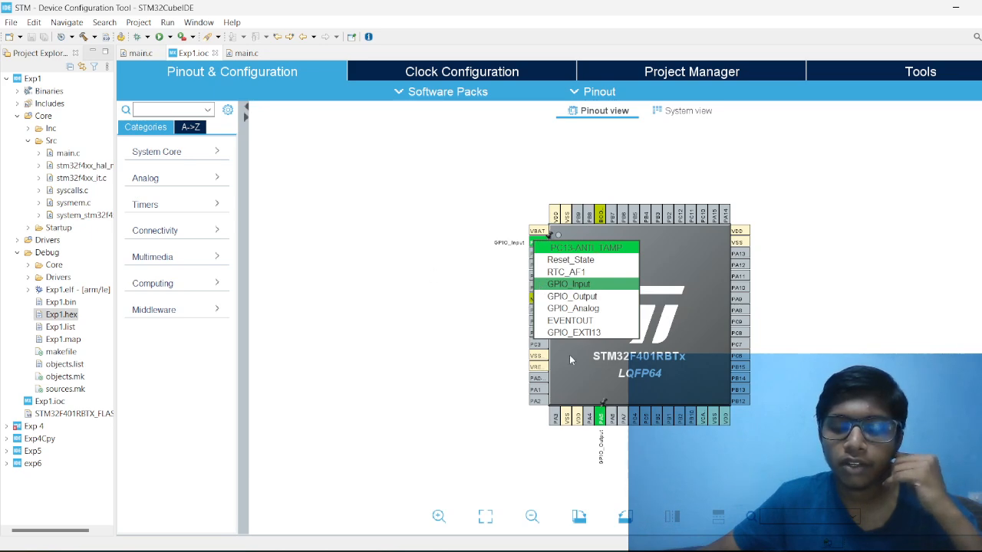
click(517, 446)
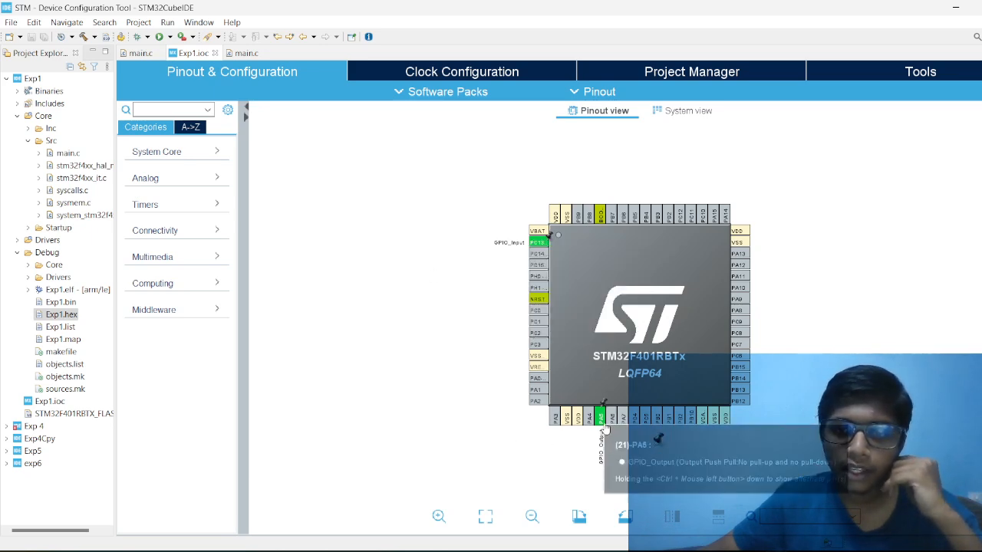
click(600, 420)
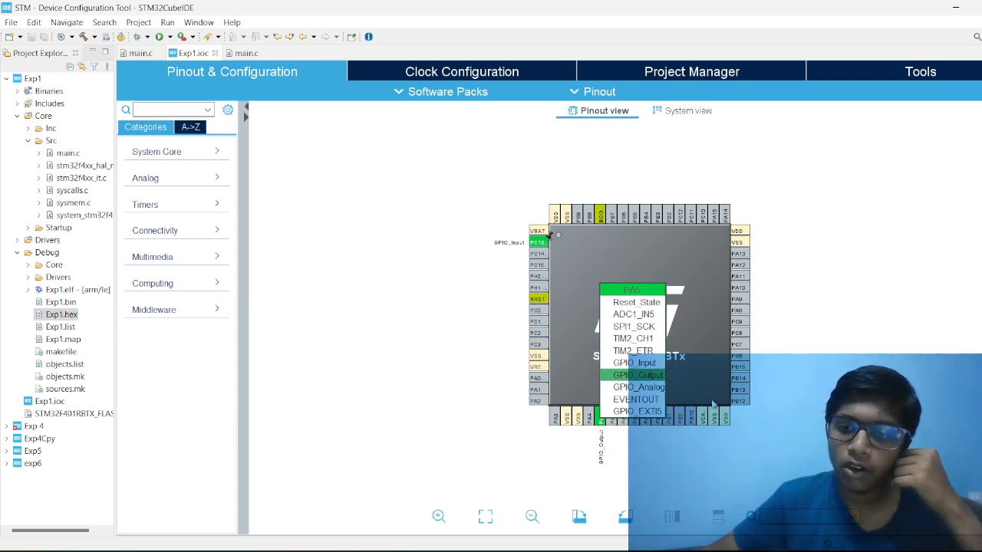
click(454, 275)
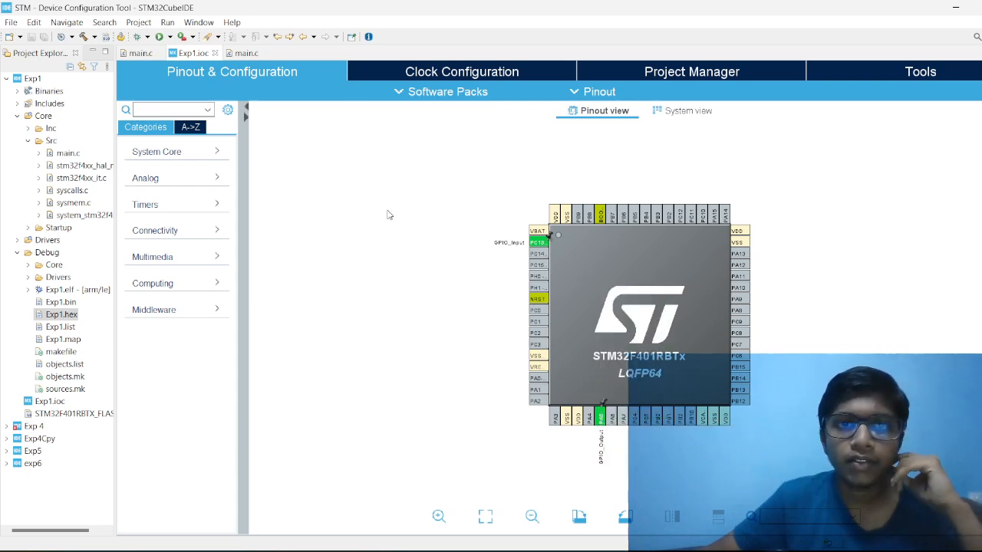
- Show Exp1's main.c from its first line, declining the switch to the C/C++ perspective
click(243, 54)
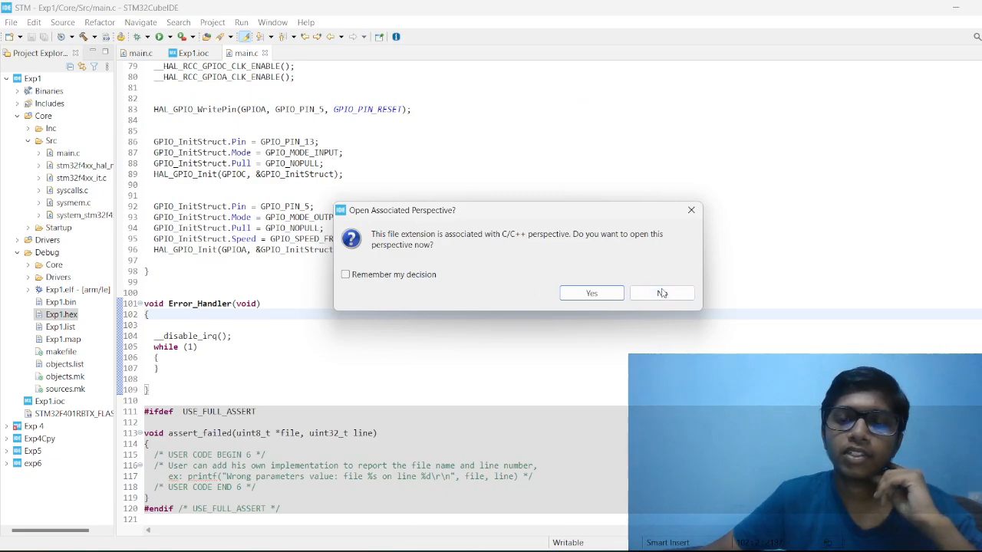
click(662, 294)
scroll(367, 240, up, 20)
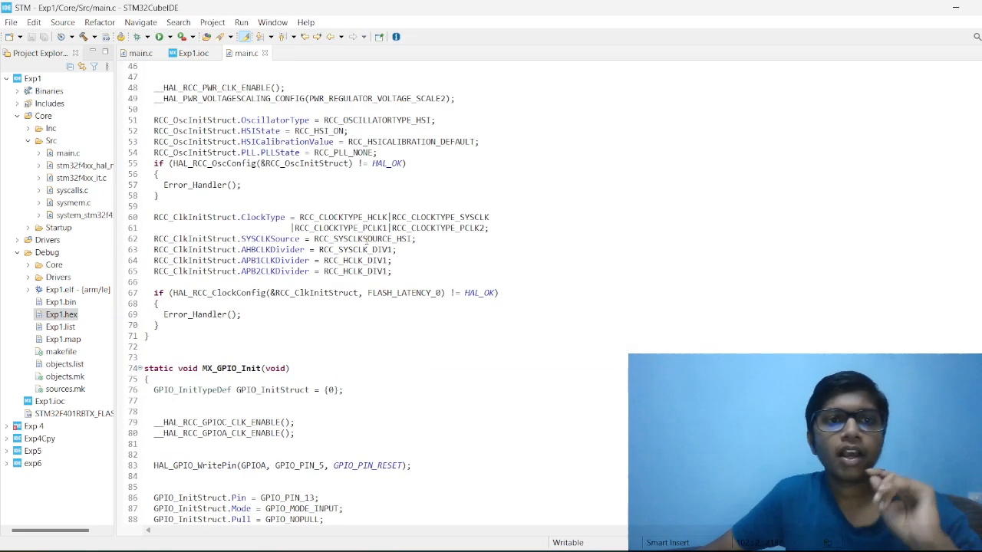
scroll(366, 240, up, 2)
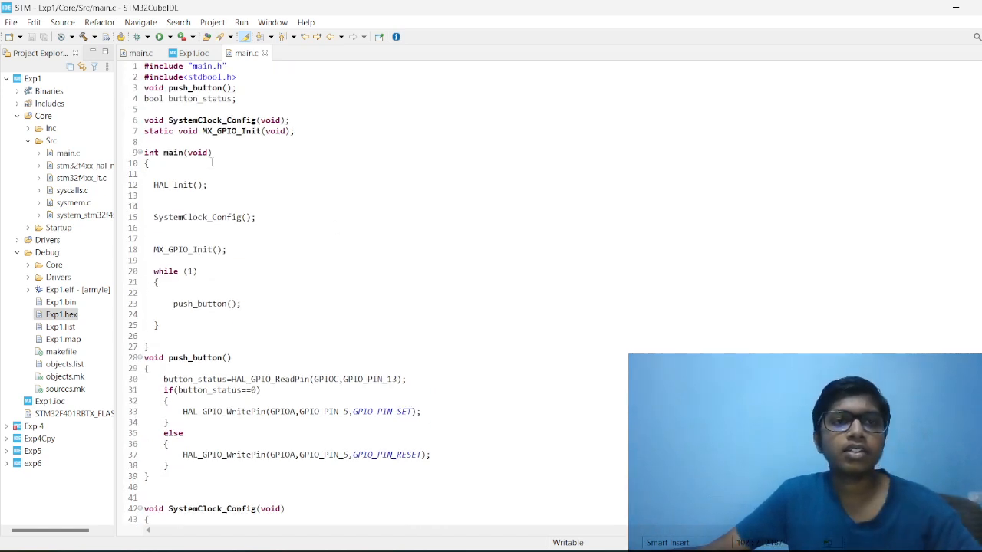
- Examine the push_button function, the main loop and the GPIO initialization code in main.c
mouse_move(196, 88)
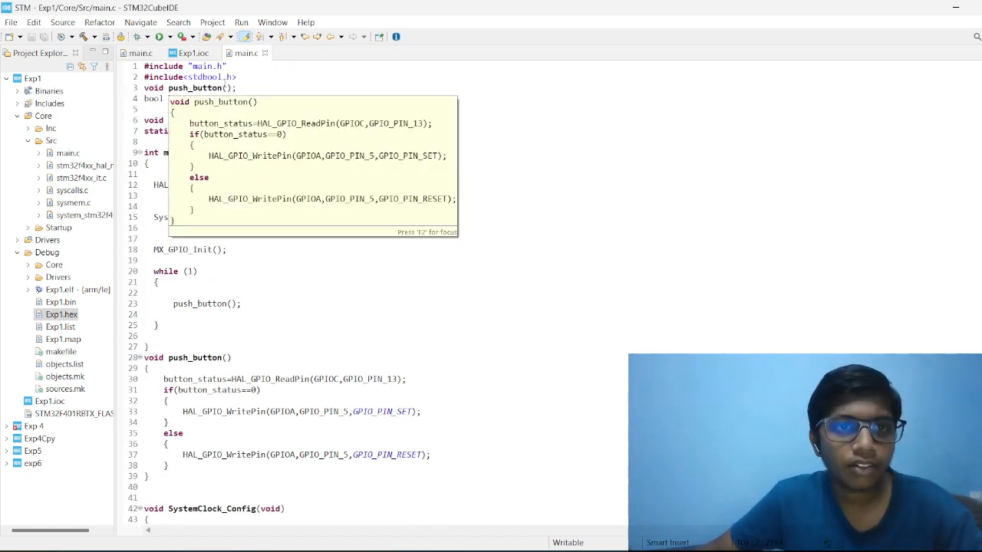
click(304, 93)
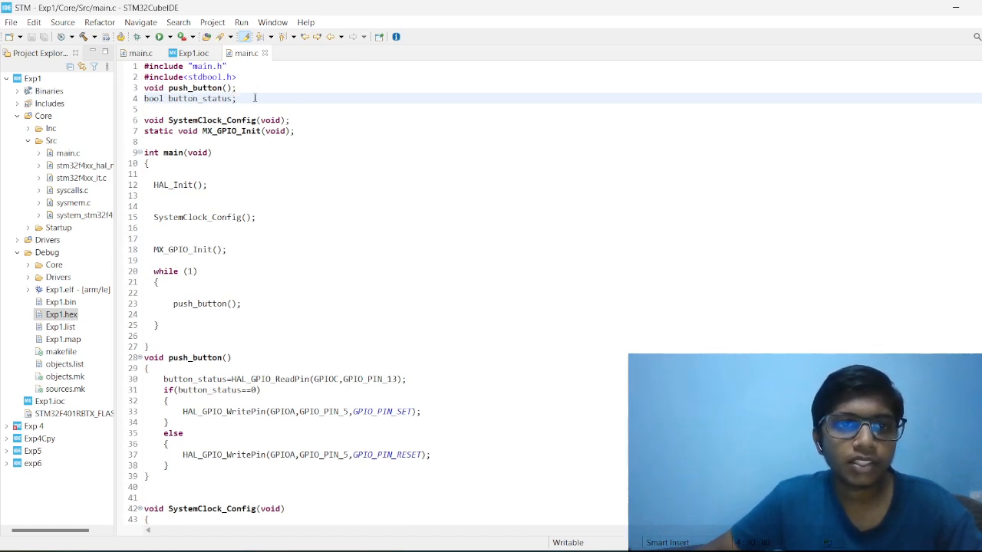
scroll(181, 275, down, 3)
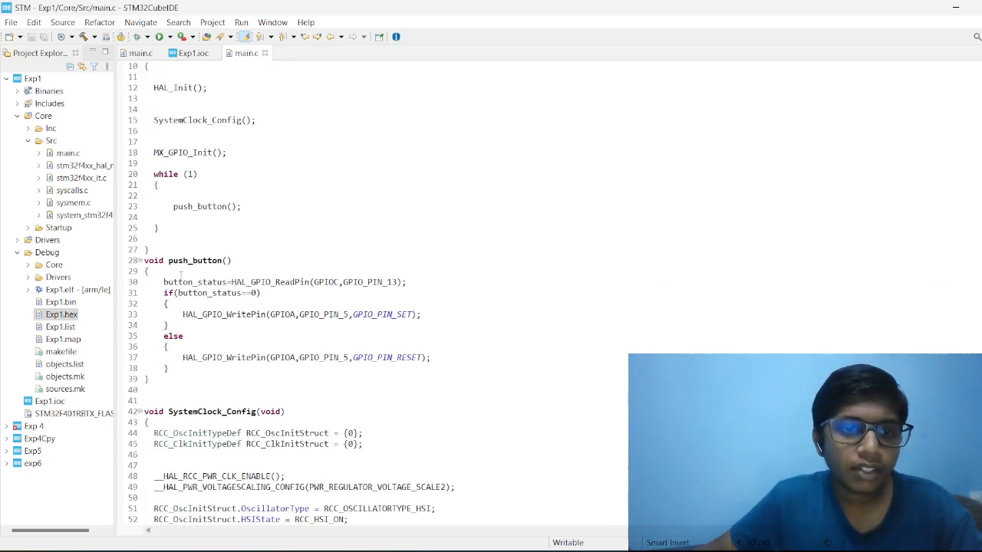
click(215, 270)
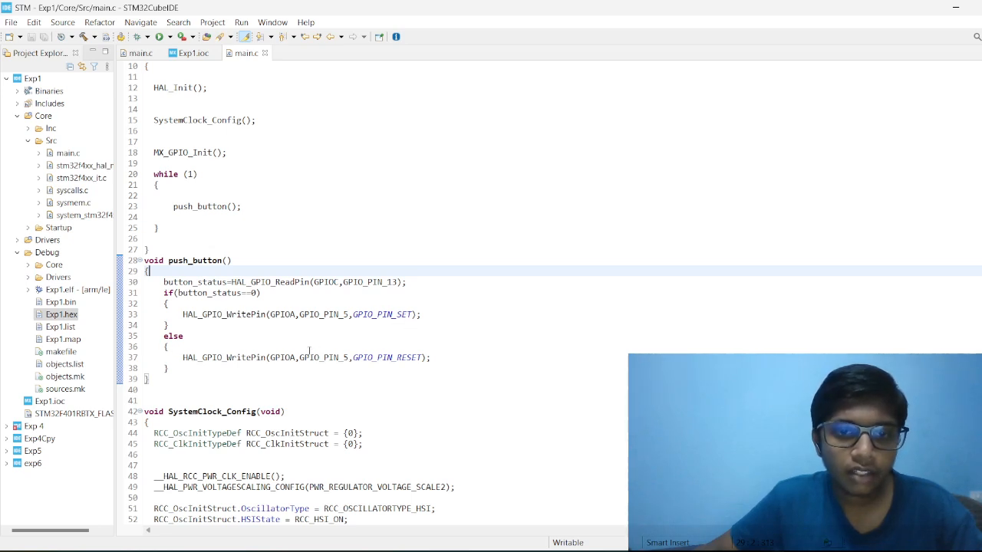
scroll(248, 224, up, 3)
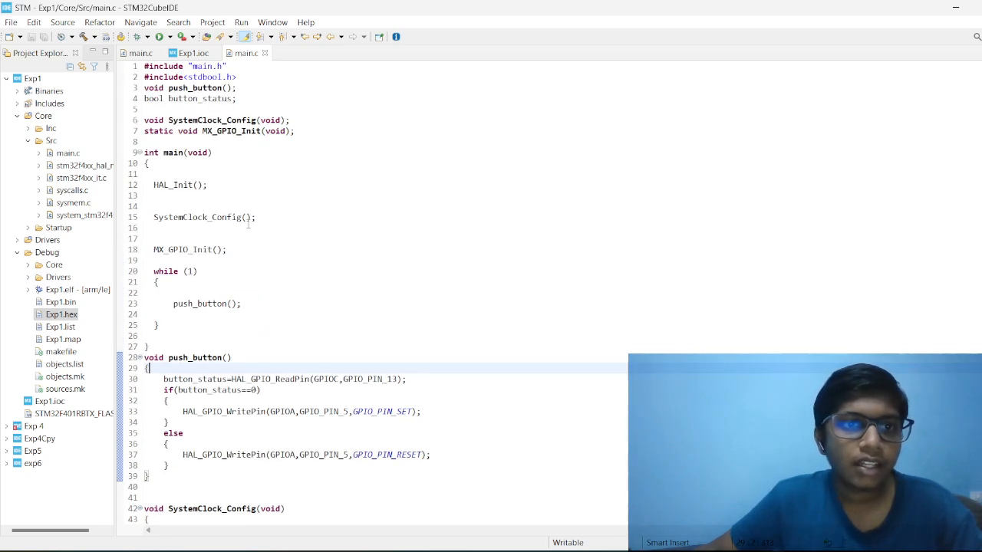
click(255, 294)
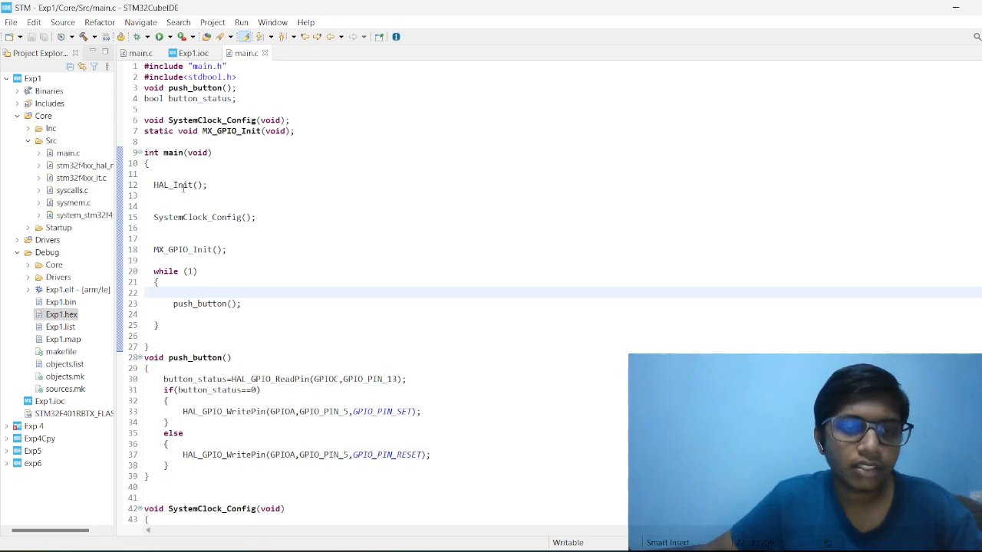
scroll(242, 310, down, 20)
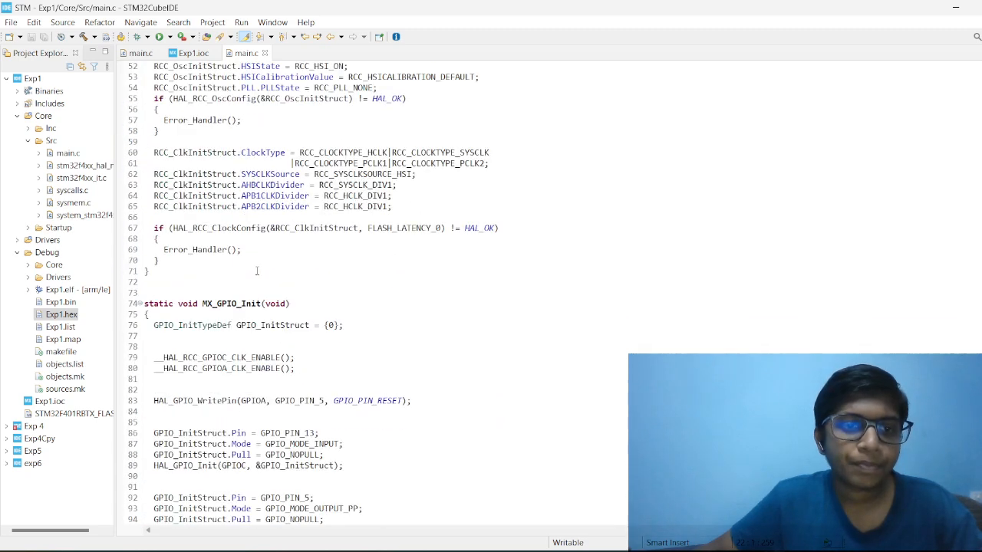
scroll(266, 264, down, 2)
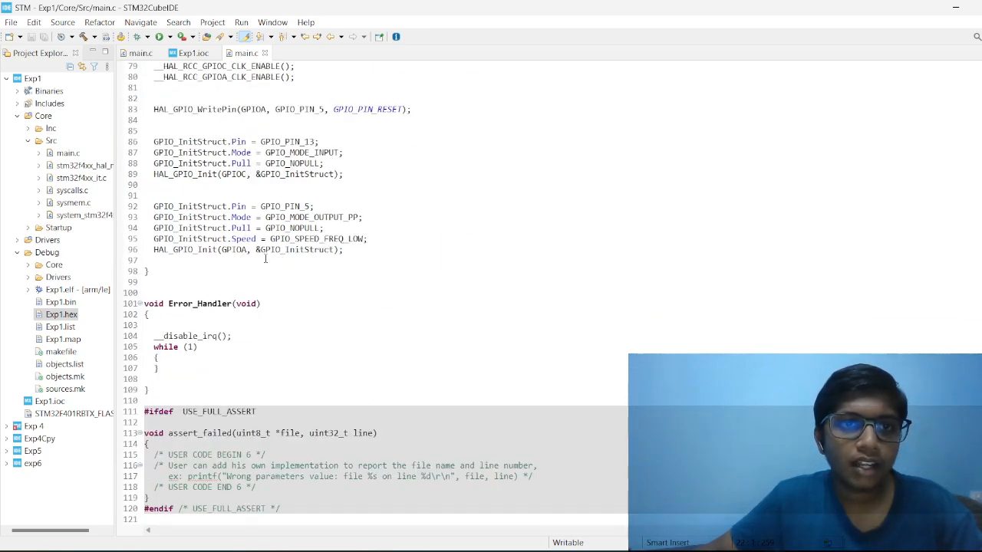
- Apply Exp1's MCU post build outputs with binary and Intel Hex conversion enabled, and select Exp1.hex in the Debug folder
click(212, 23)
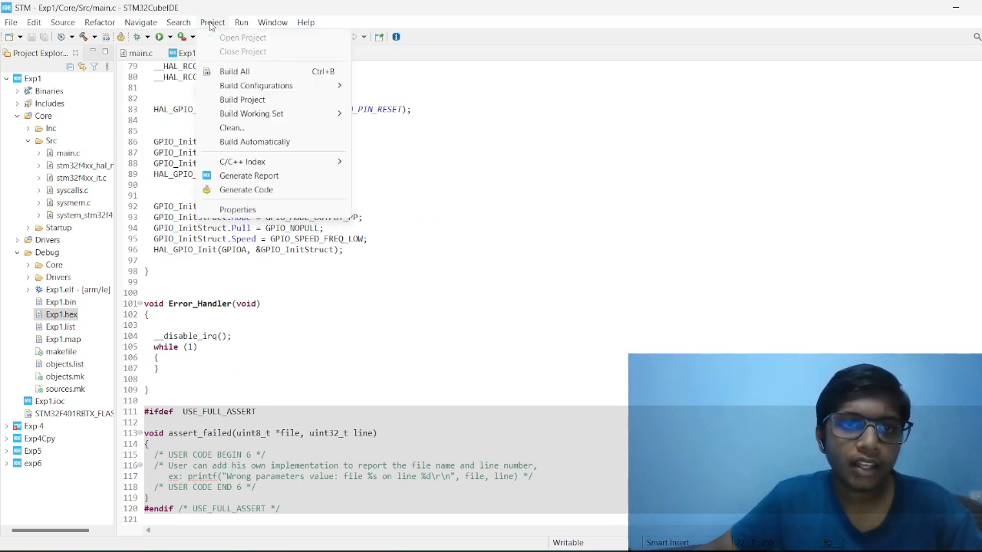
click(256, 216)
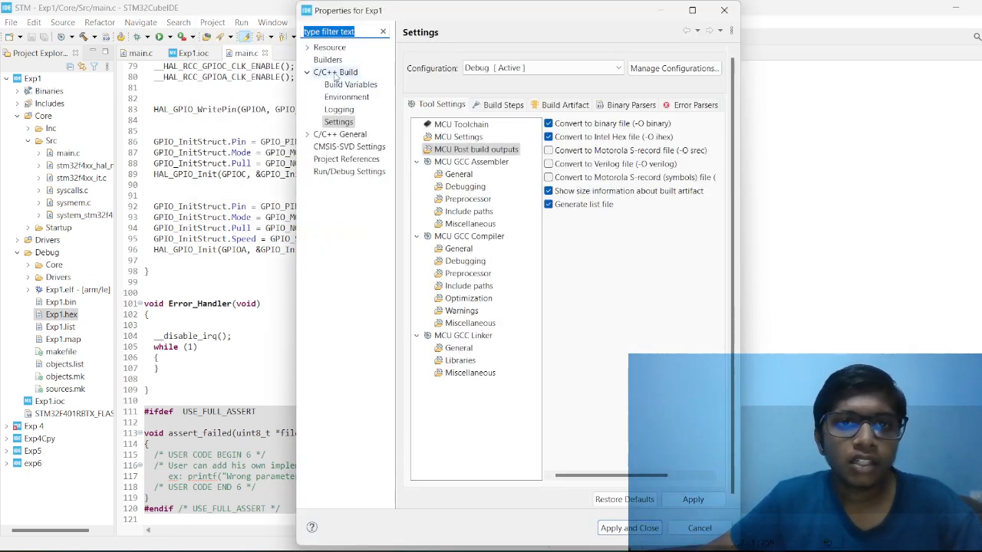
click(339, 122)
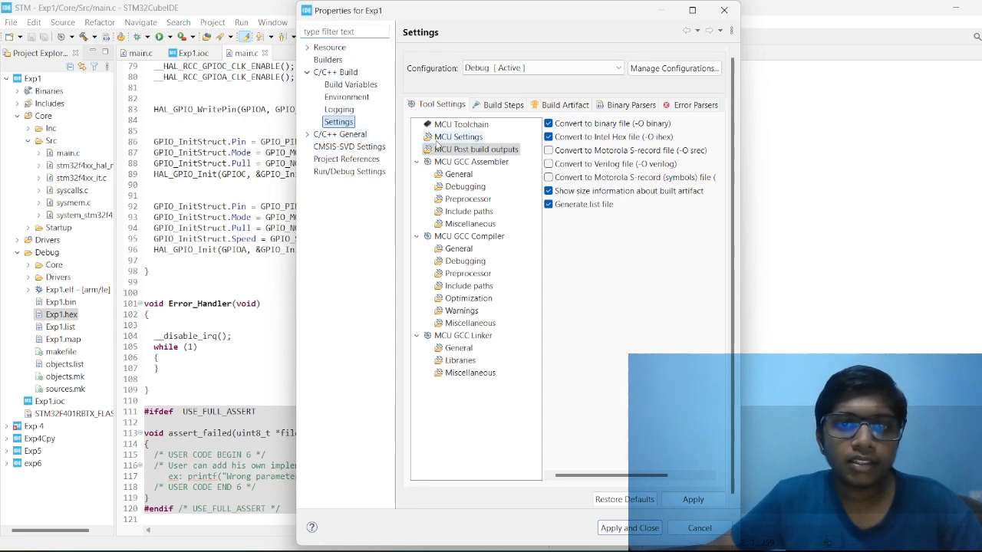
click(451, 152)
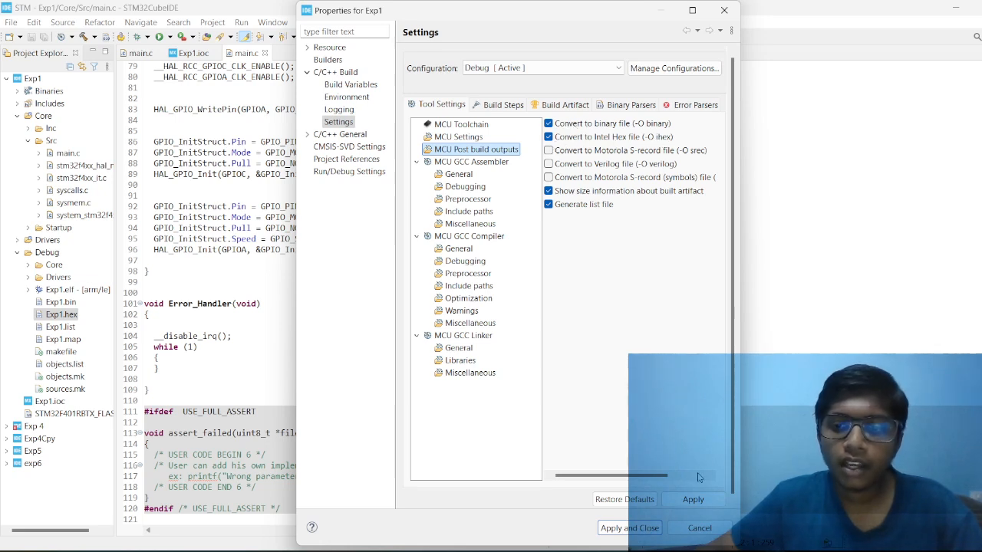
click(630, 528)
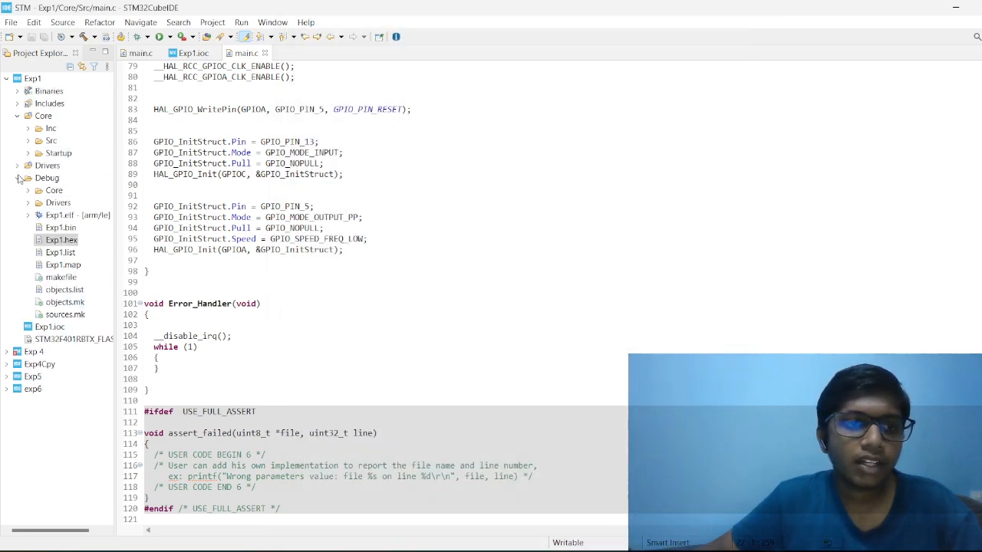
click(66, 240)
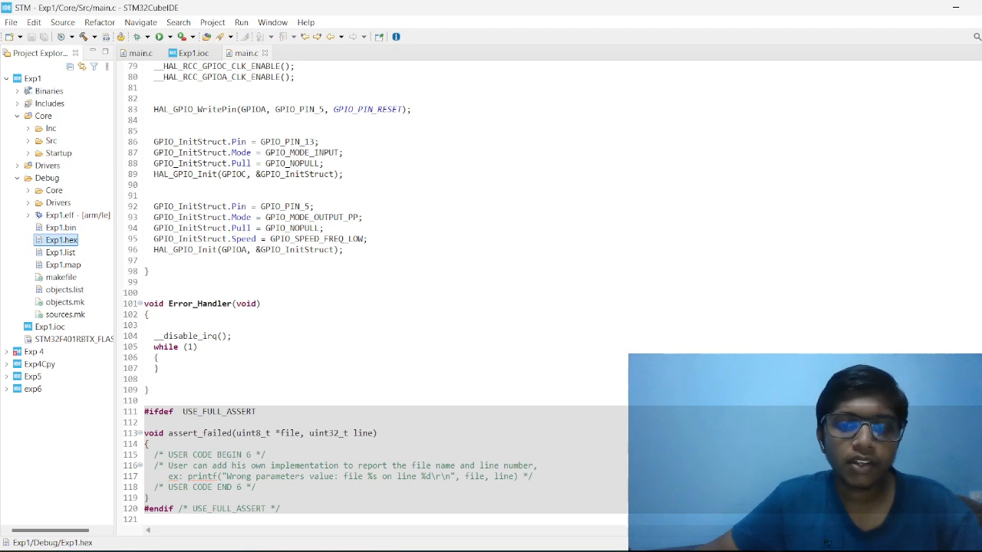
- In Proteus 8 Professional, create the Video project with a Landscape A4 schematic, no PCB layout and no firmware project
mouse_move(518, 550)
click(506, 498)
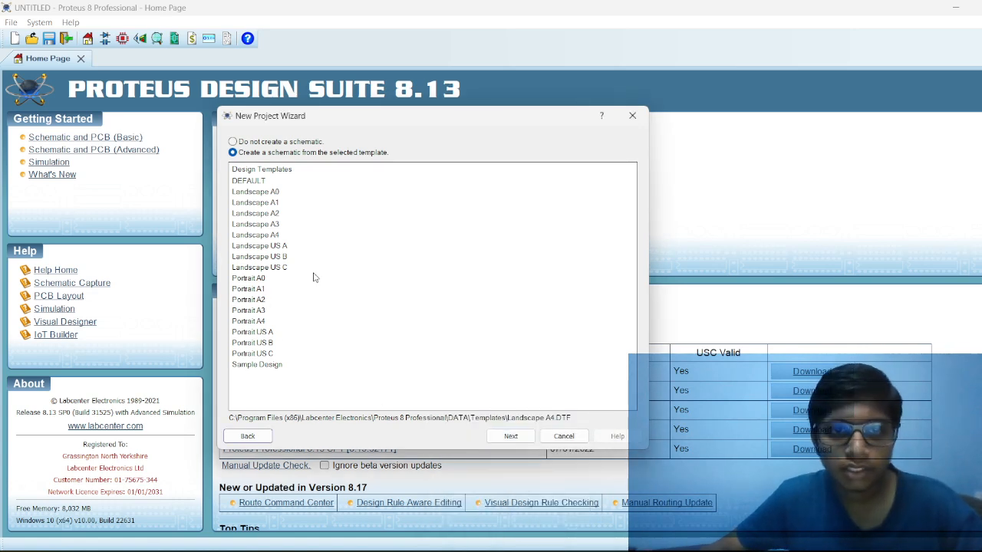
click(253, 236)
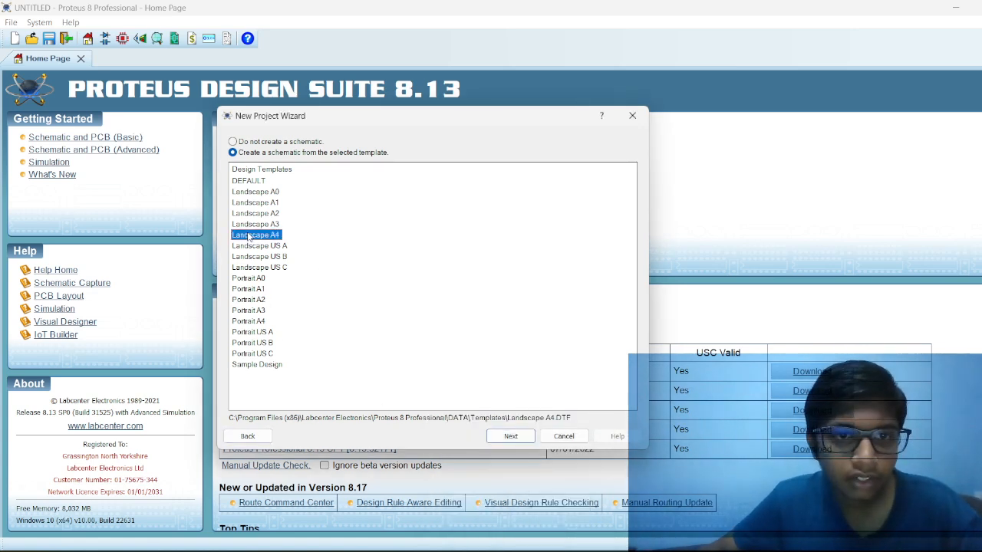
click(511, 436)
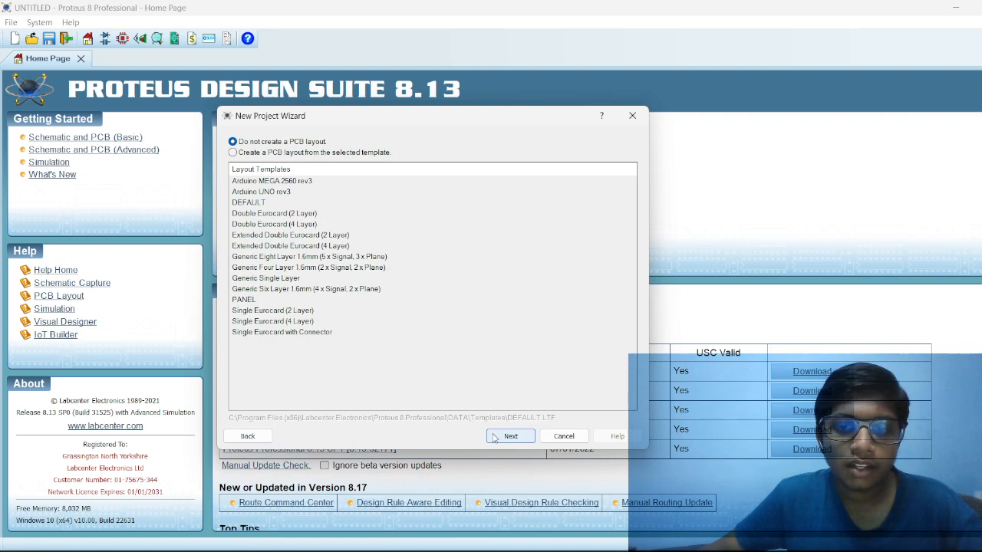
click(494, 437)
click(496, 437)
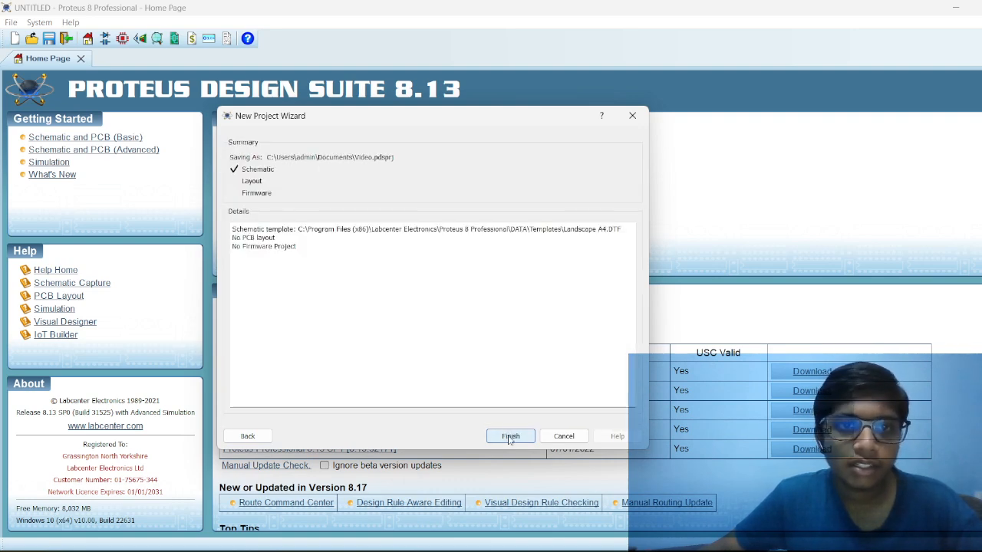
click(508, 437)
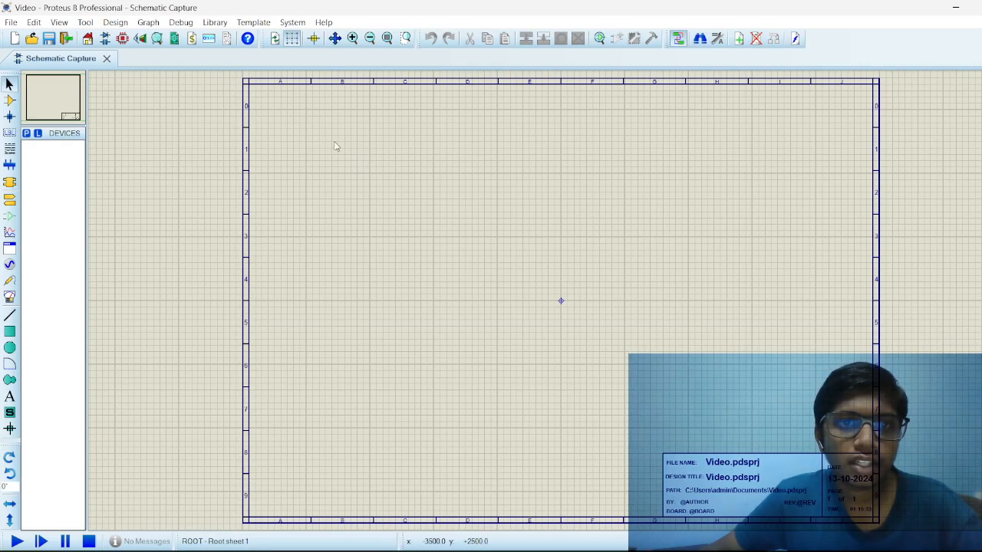
- Pick the STM32F401RB microcontroller from the device library and place it near the middle of the schematic sheet
click(26, 134)
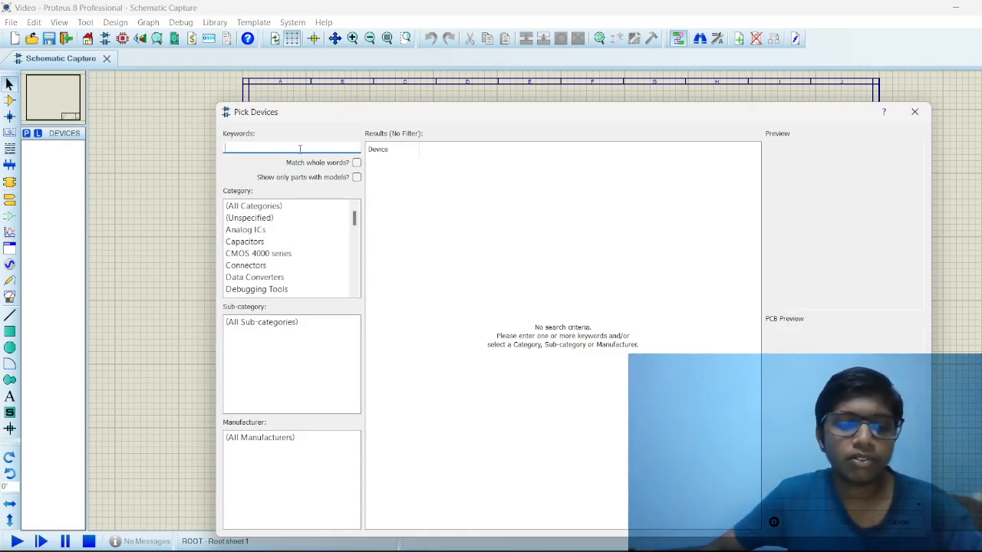
text(stm32)
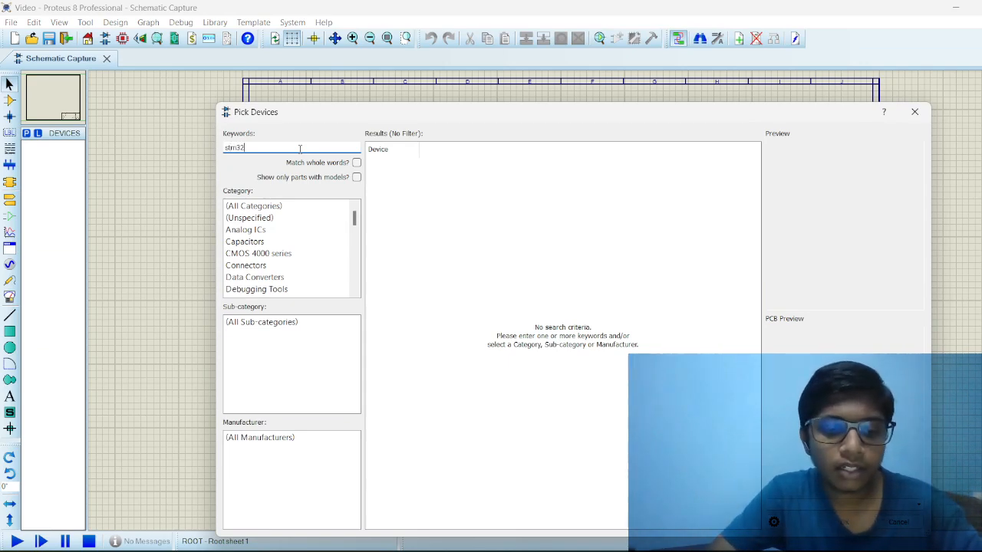
text(f401)
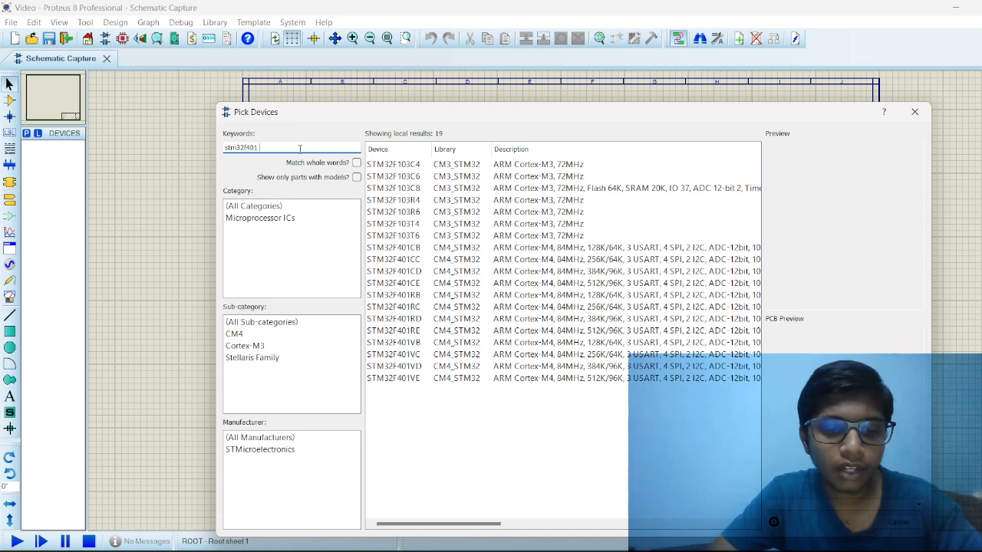
text(rb)
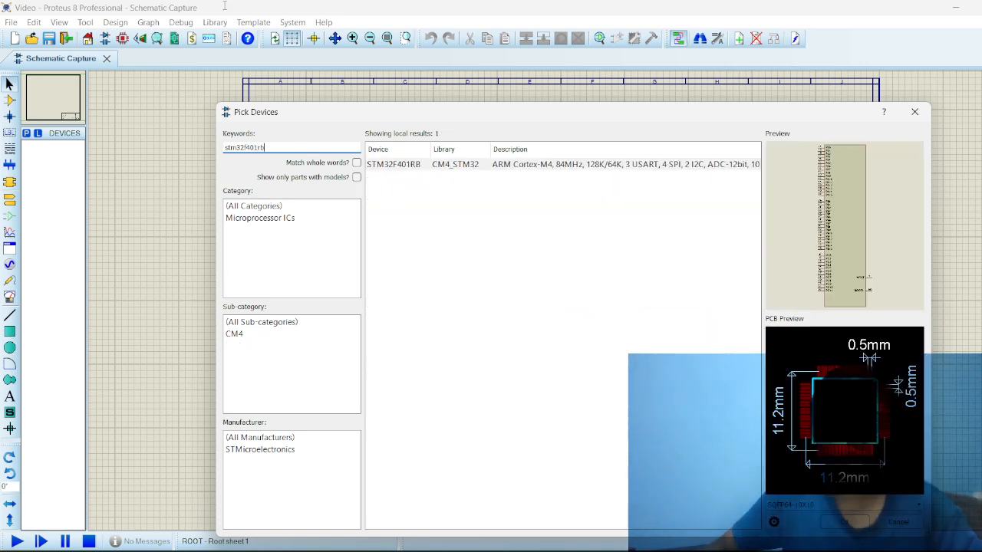
click(540, 164)
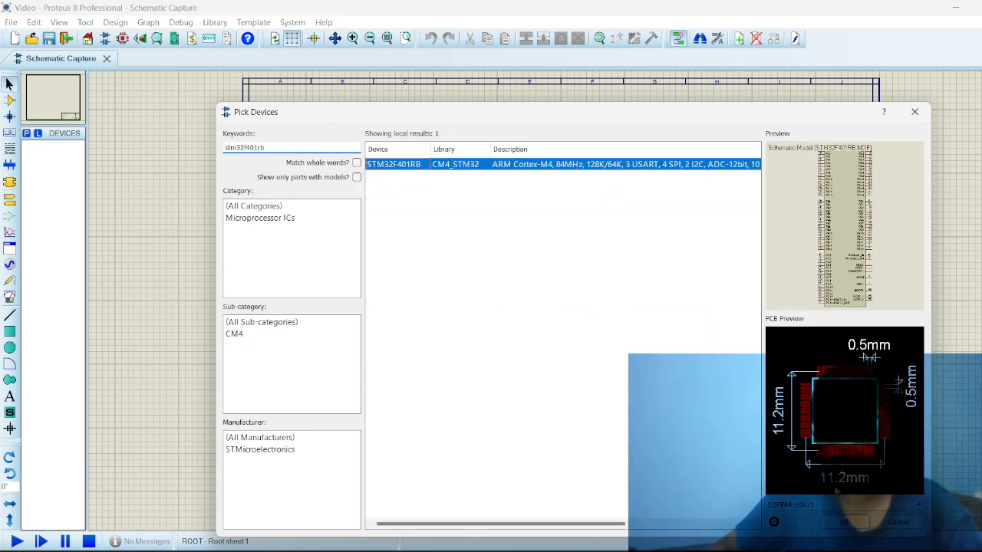
click(845, 522)
click(582, 206)
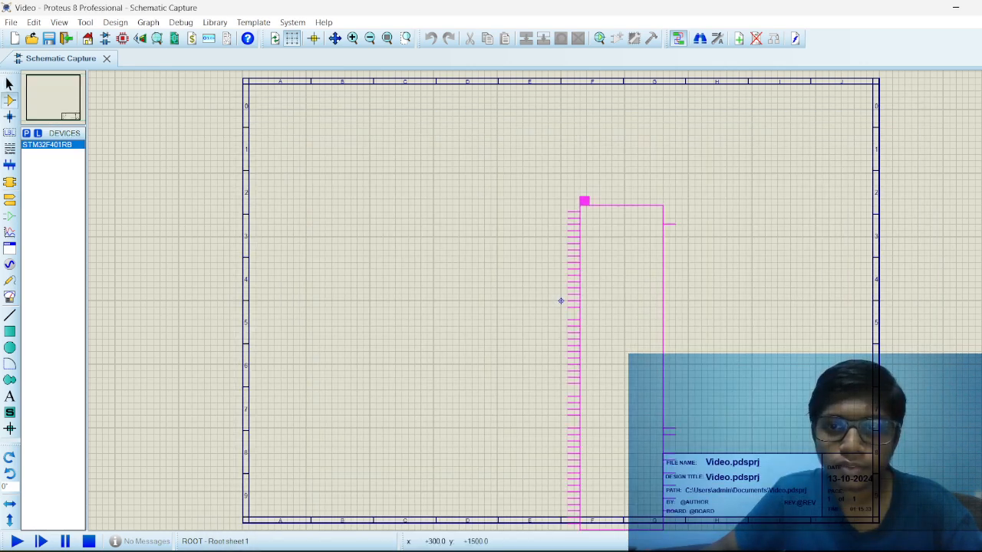
click(583, 284)
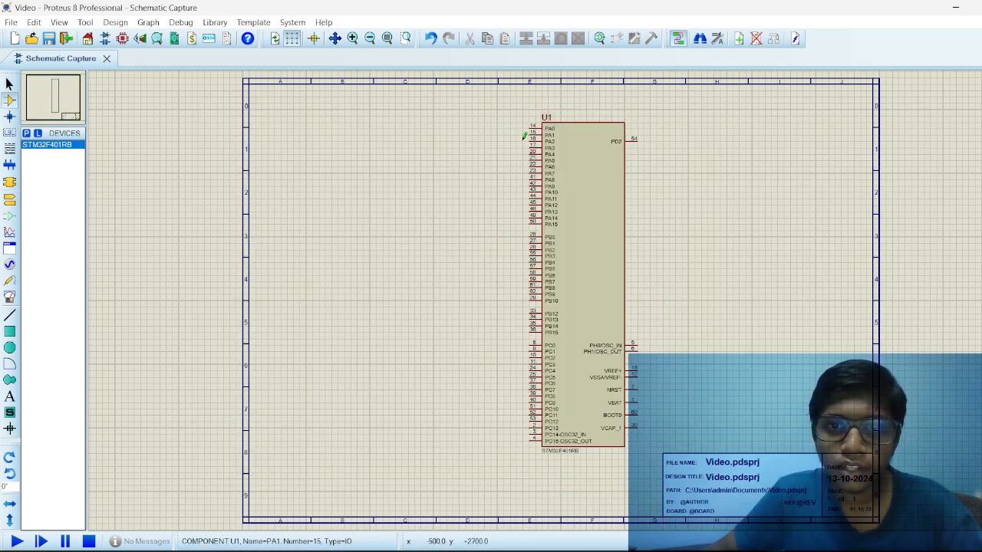
- Pick LED-BIBY from the device library and place it beside the microcontroller's upper PA pins
click(27, 134)
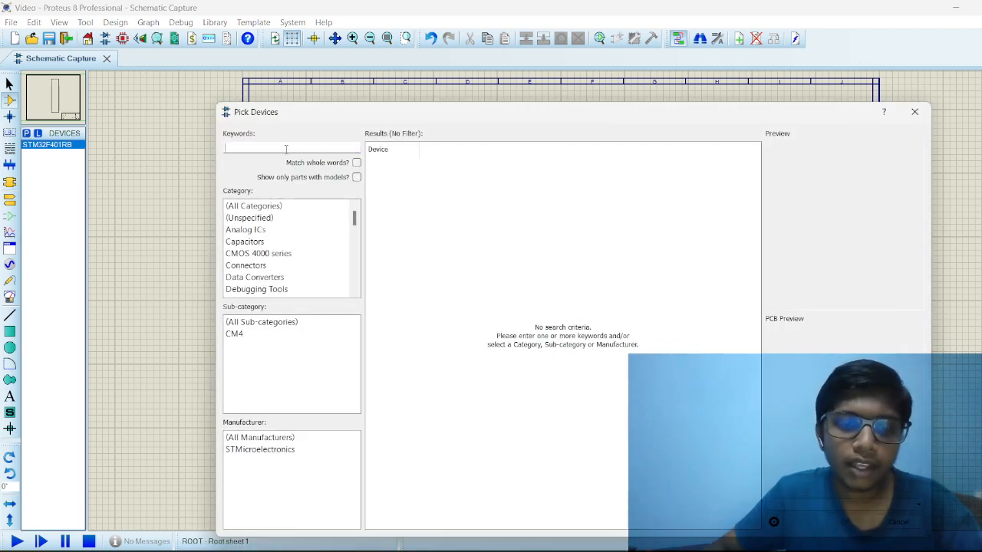
text(biby)
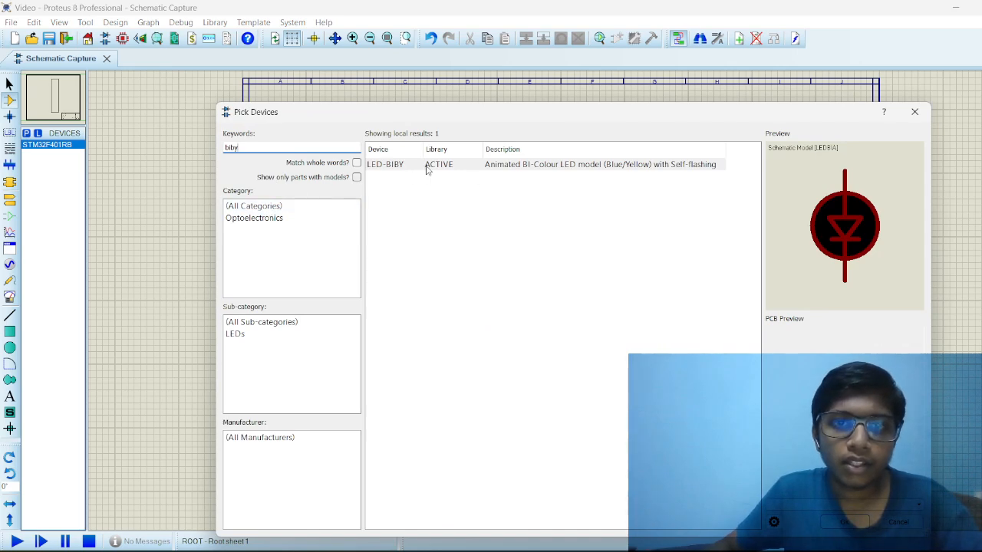
click(428, 167)
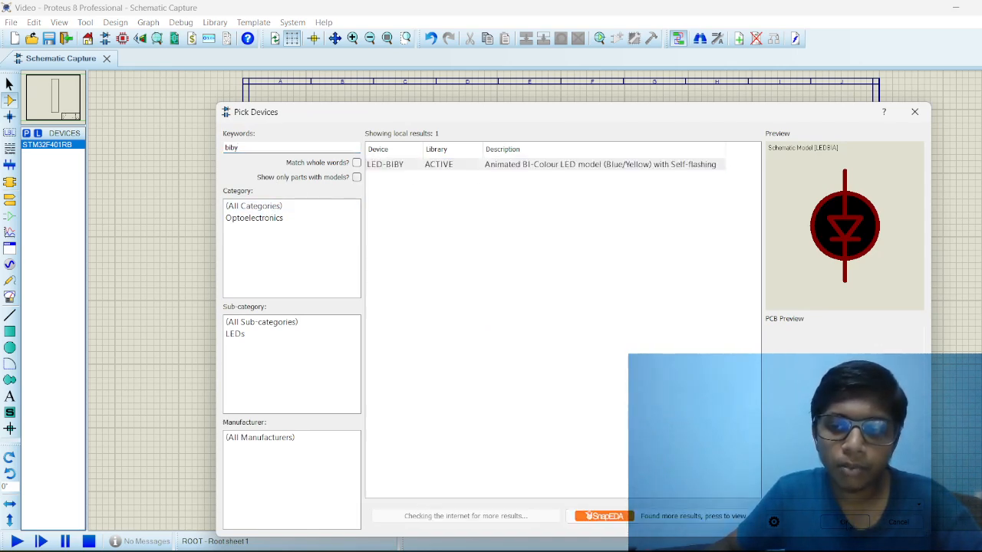
double_click(449, 164)
click(452, 158)
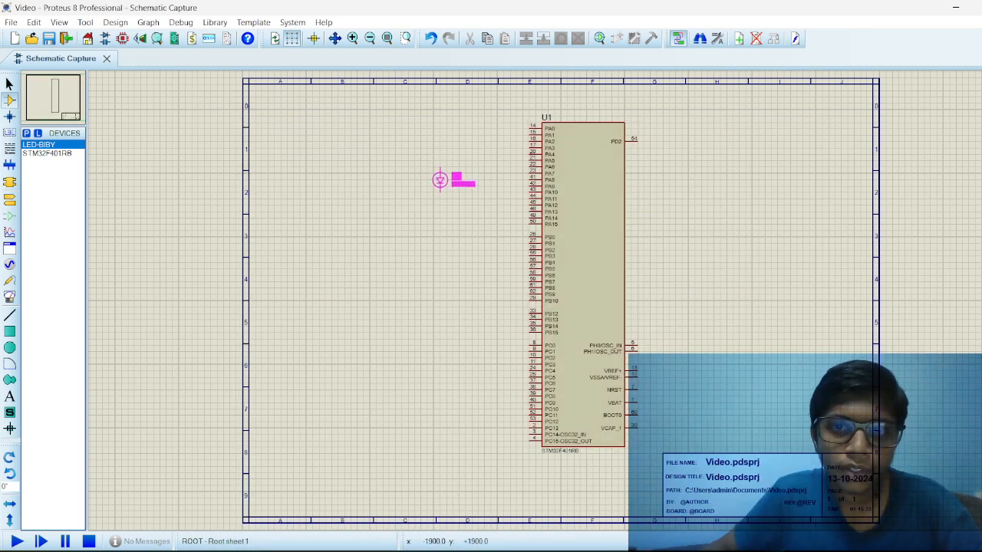
click(435, 180)
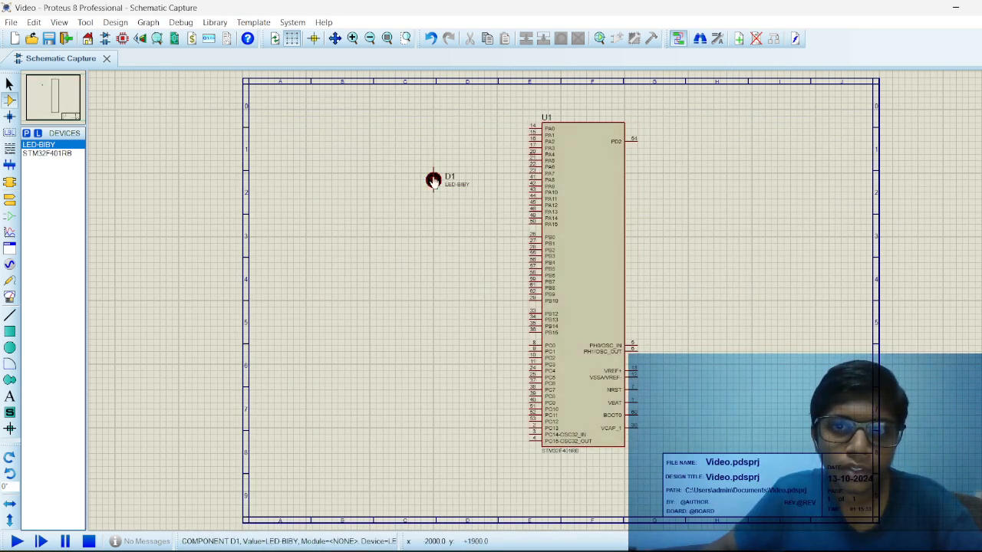
- Pick the SPST push button BUTTON from the device library and place it below the LED, beside the microcontroller's lower PC pins
click(29, 133)
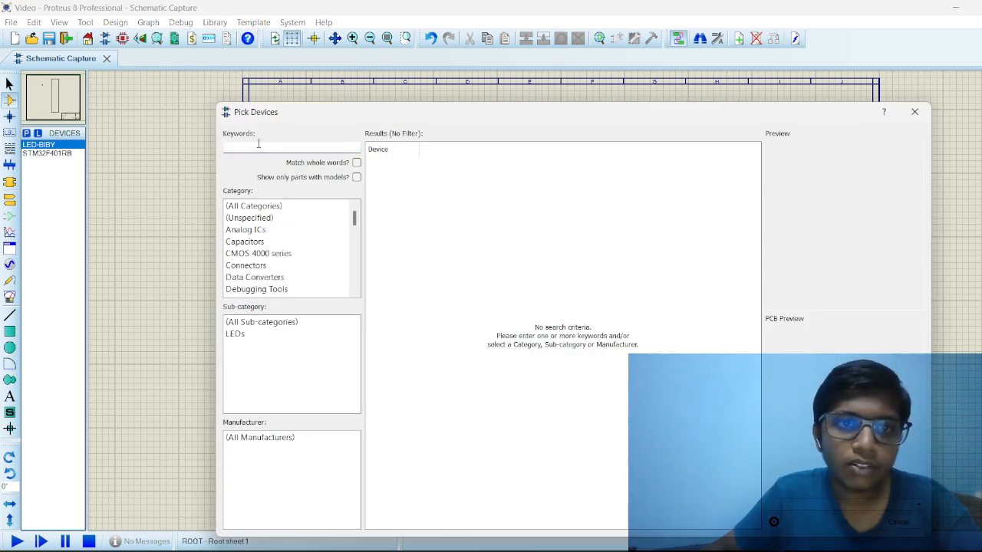
text(butt)
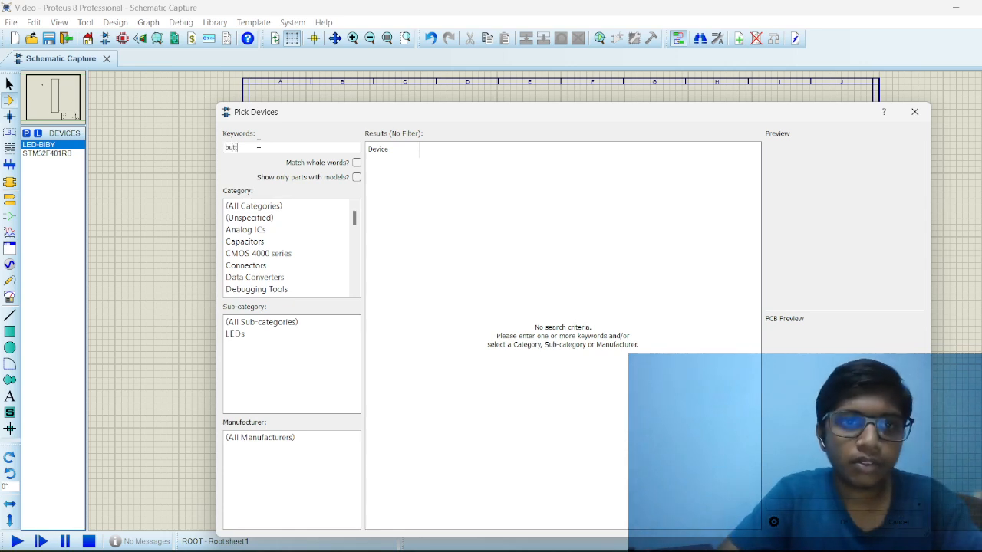
text(on)
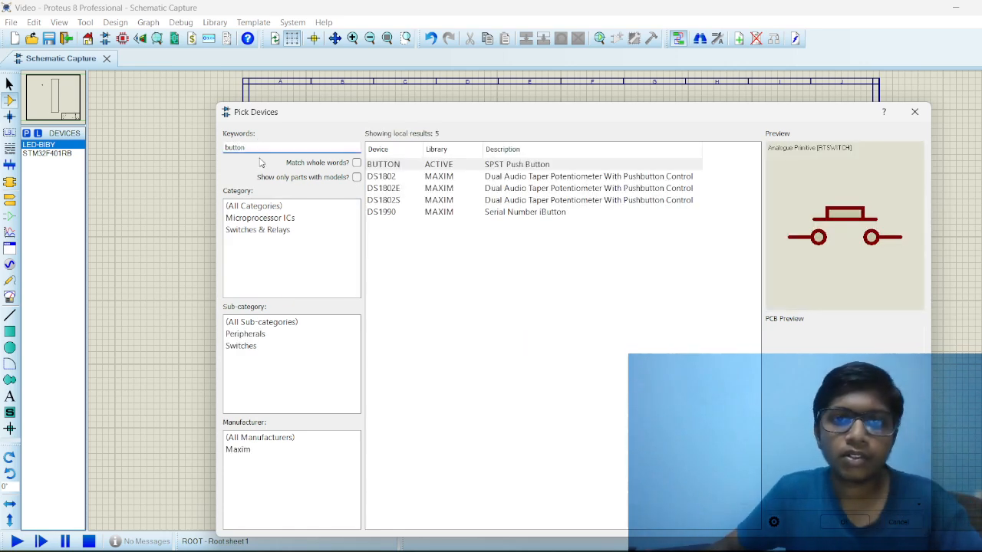
click(457, 167)
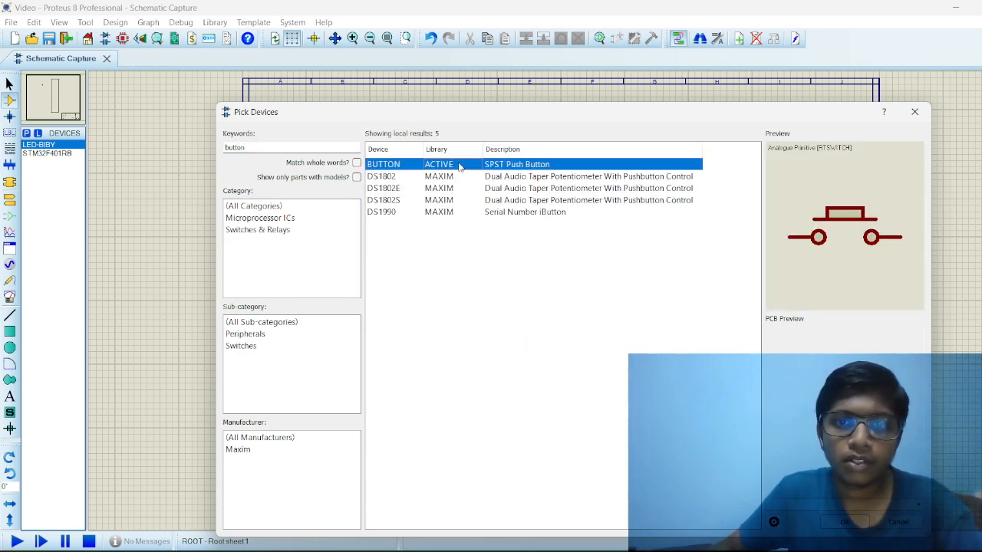
click(846, 523)
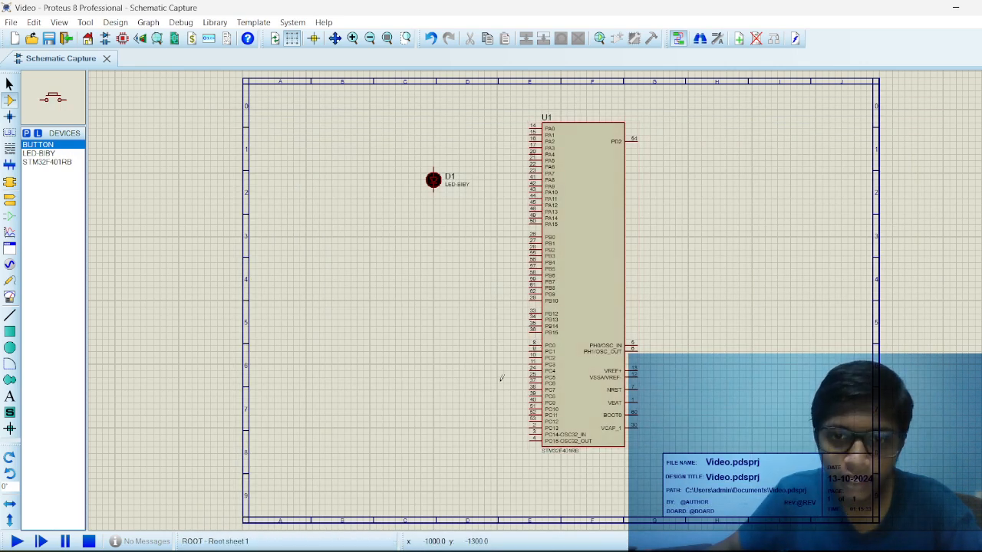
click(418, 332)
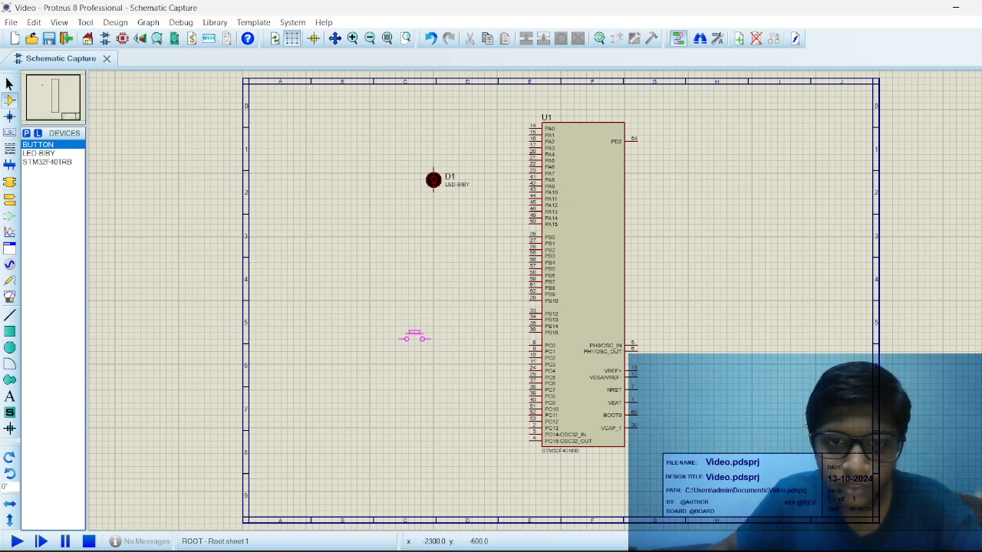
click(414, 407)
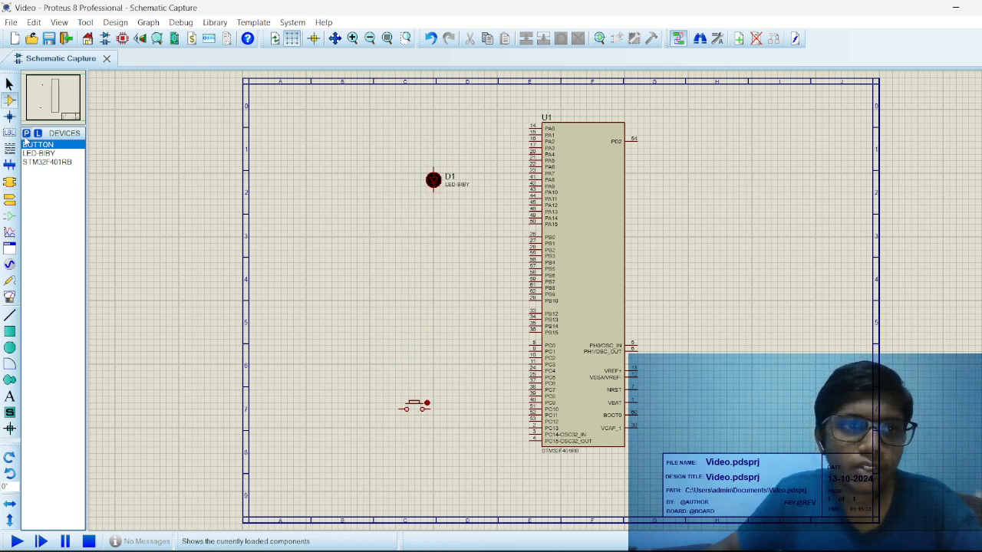
- Place one GROUND terminal on the LED's lower pin and another just below and left of the pushbutton
click(6, 201)
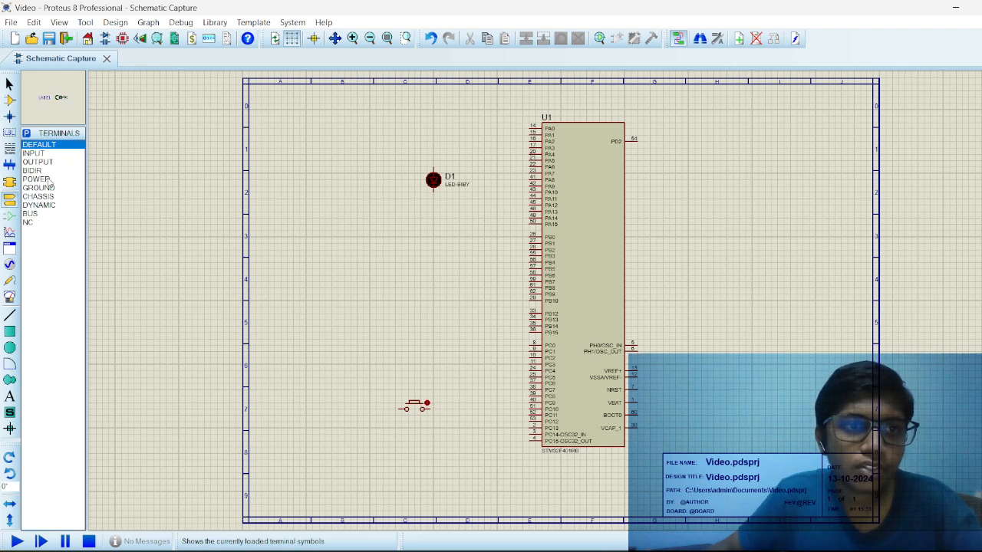
click(41, 189)
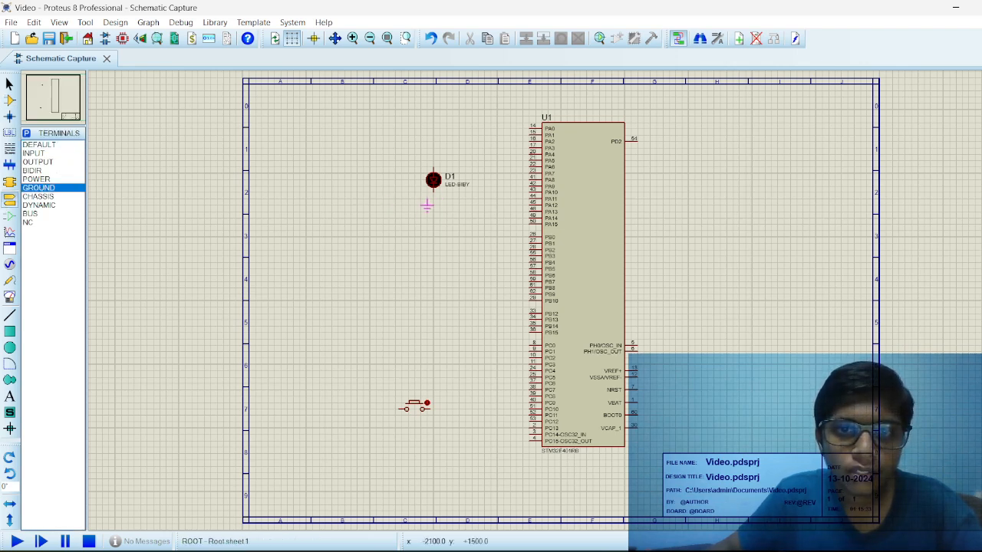
click(434, 201)
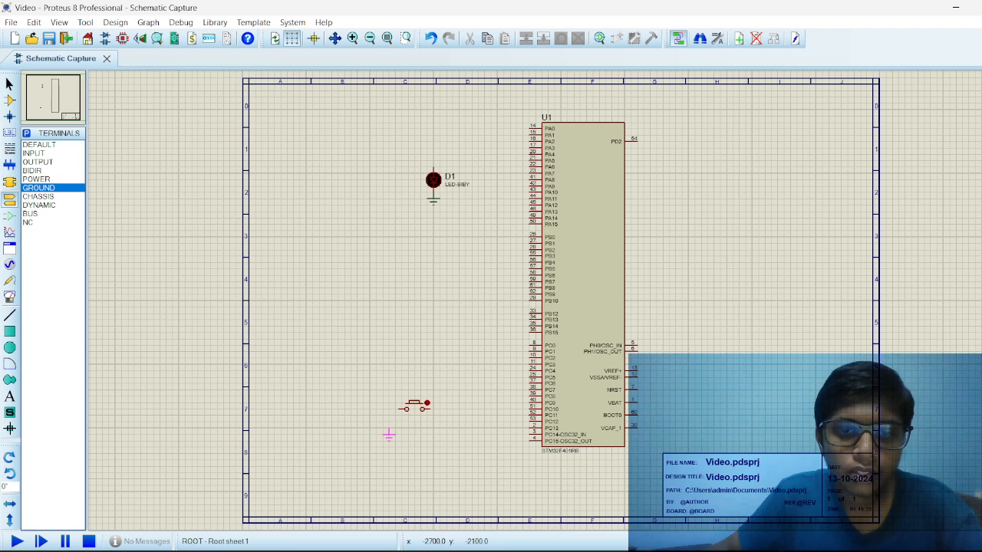
click(389, 435)
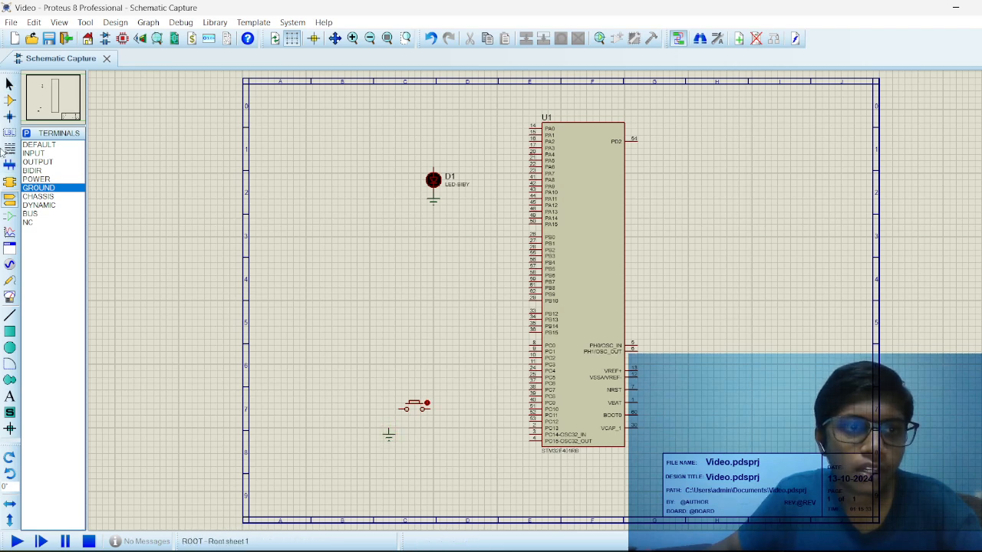
- Wire the lower ground terminal to the pushbutton's left pin
click(7, 316)
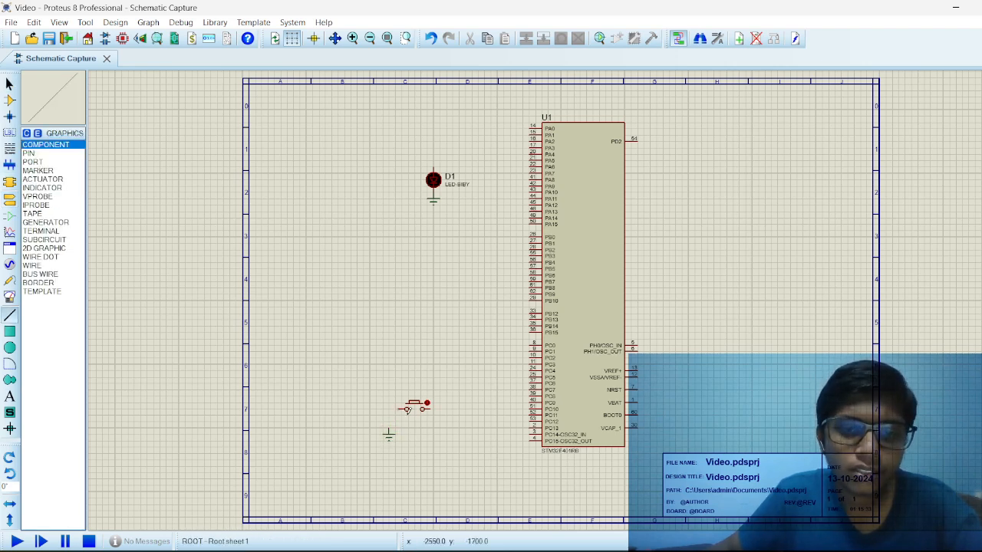
click(389, 427)
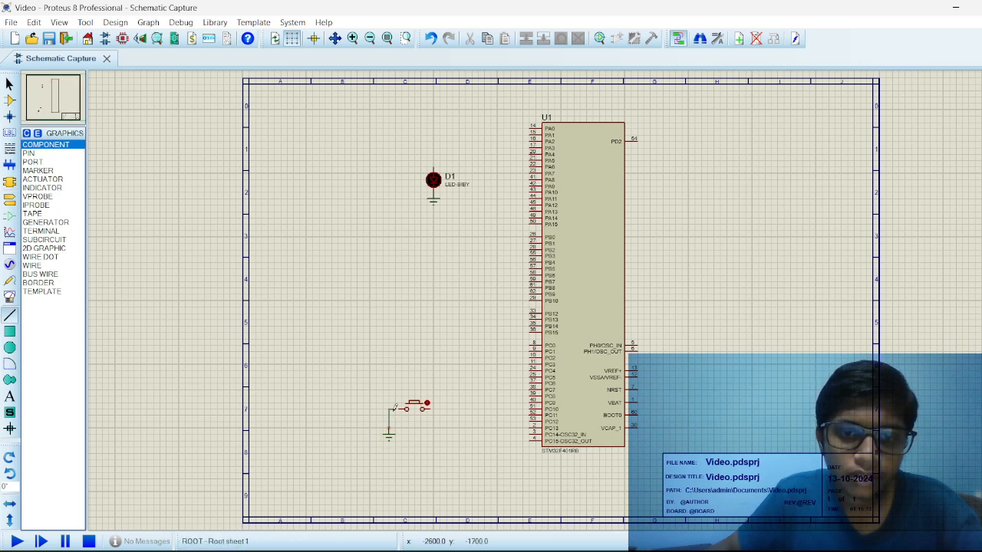
click(406, 408)
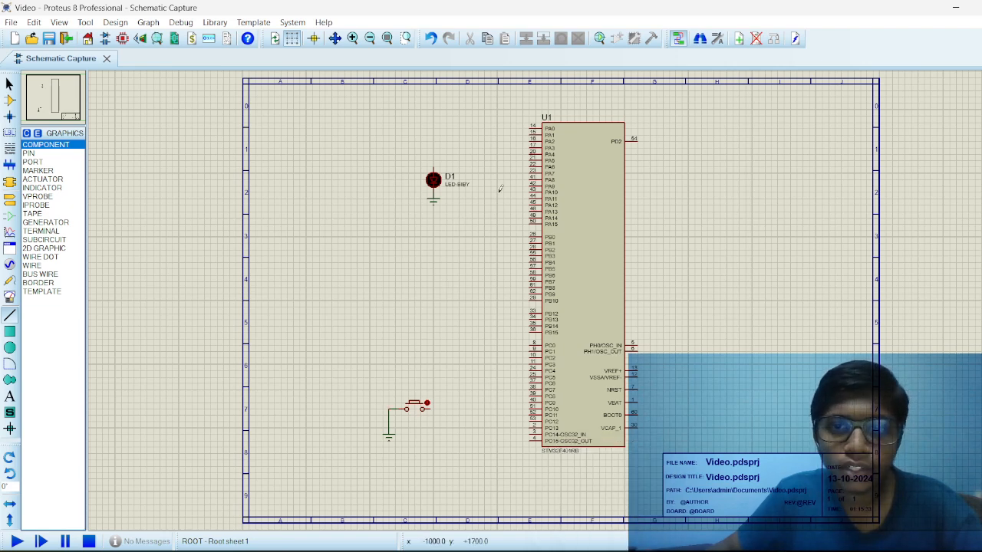
- Check the GPIO input pin in Exp1.ioc in STM32CubeIDE, and wire the pushbutton's right pin to PC13 in Proteus
key(alt+Tab)
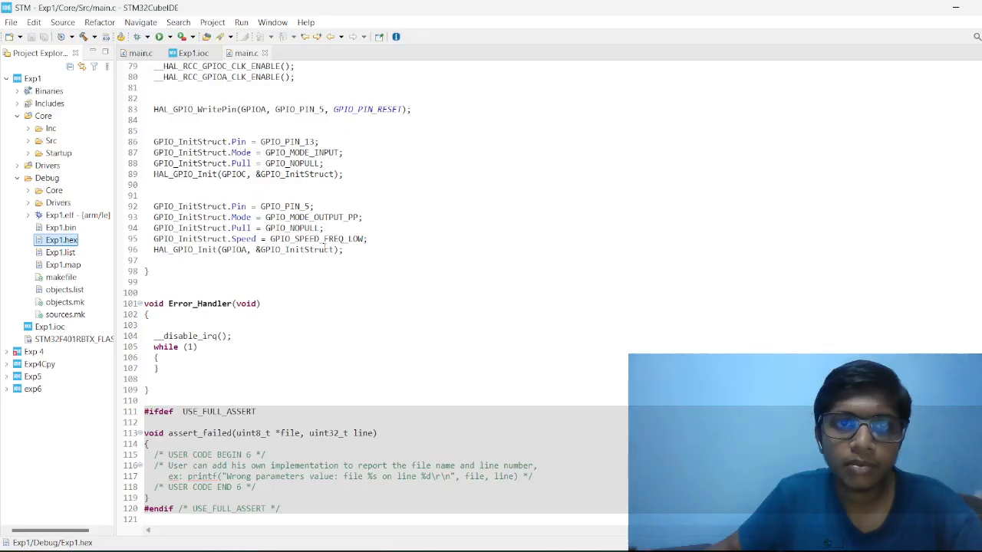
click(193, 53)
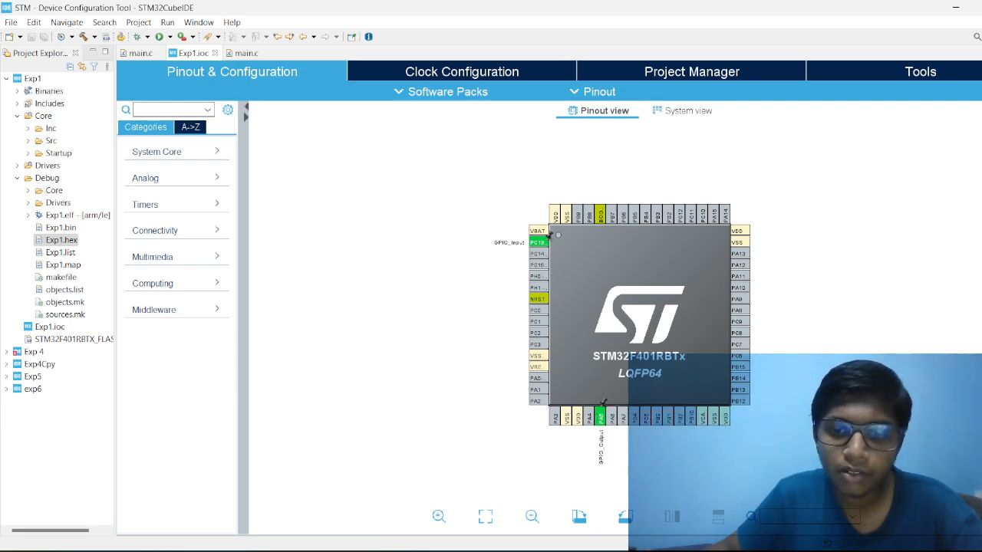
mouse_move(518, 551)
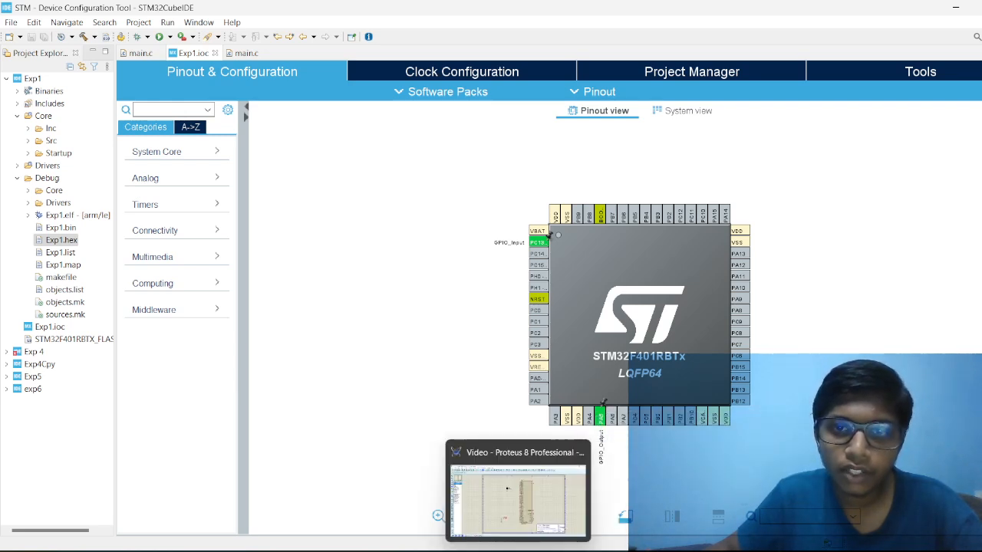
click(518, 498)
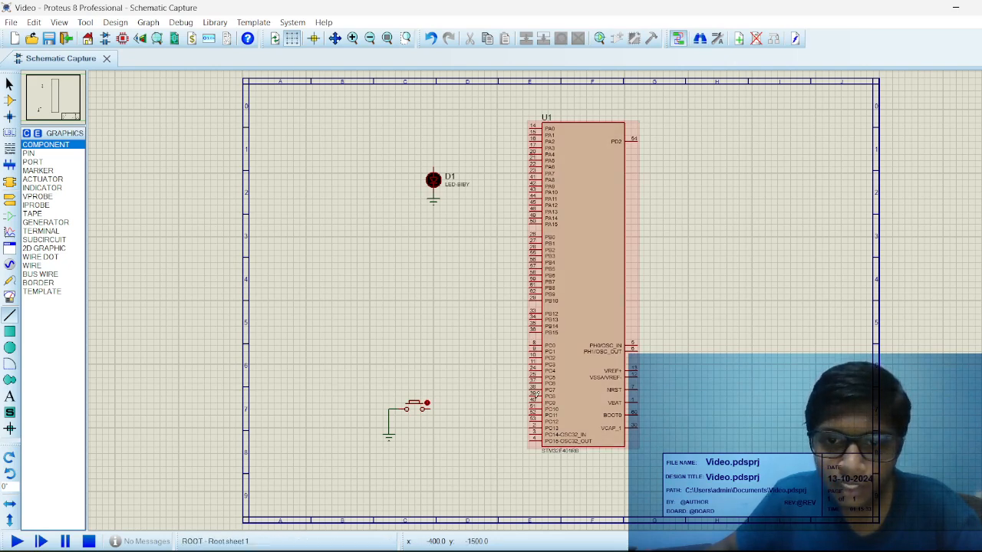
click(532, 425)
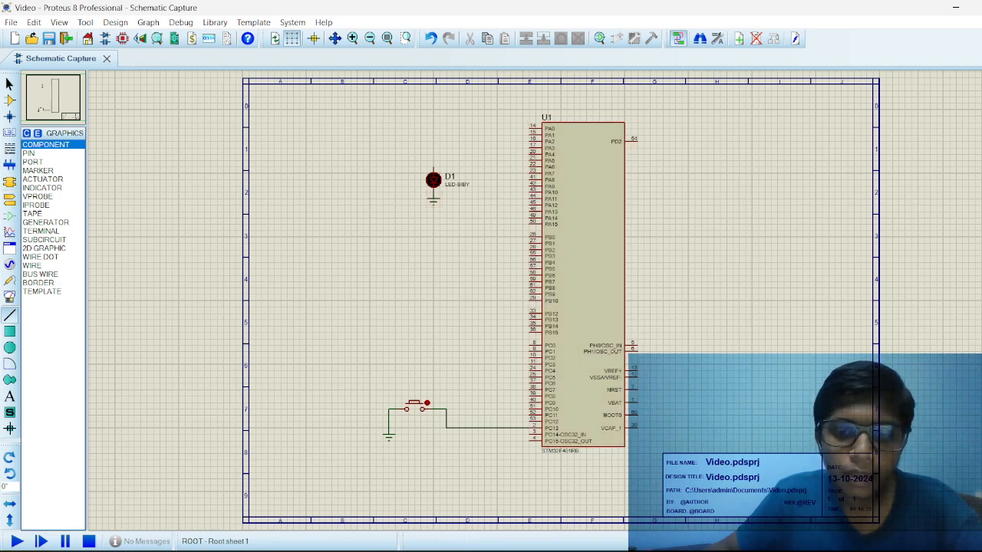
- Check the GPIO output pin in STM32CubeIDE's pinout view, and wire PA5 to the LED's upper pin in Proteus
click(559, 535)
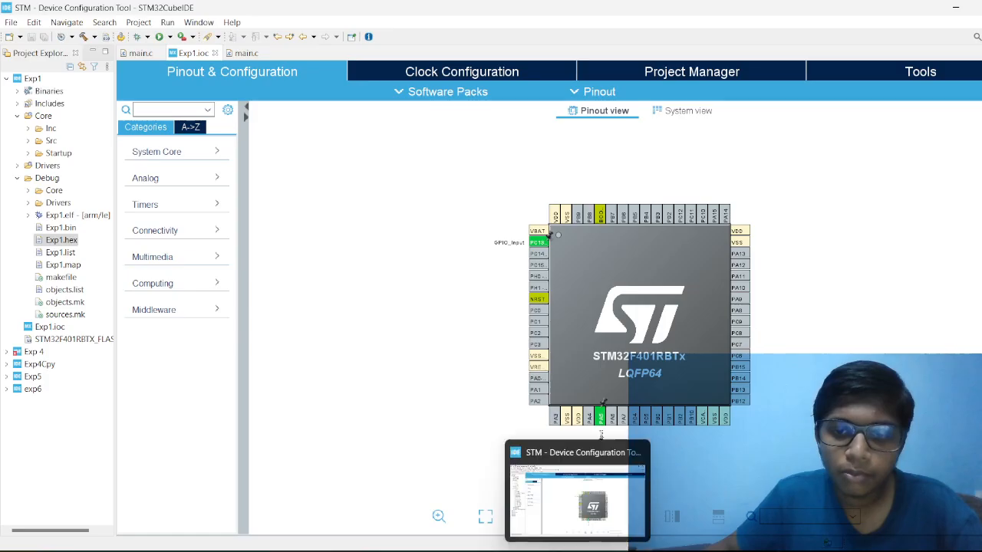
click(577, 549)
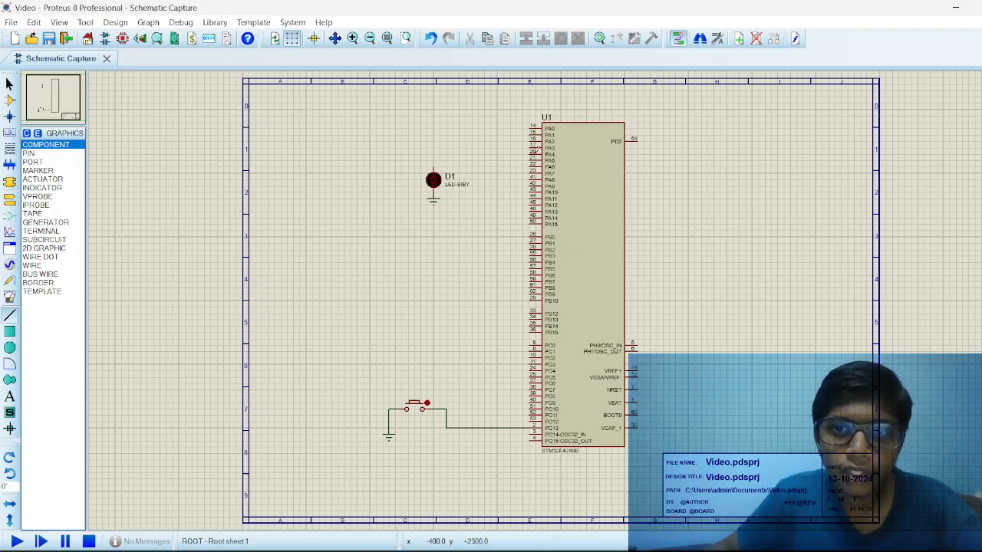
click(531, 159)
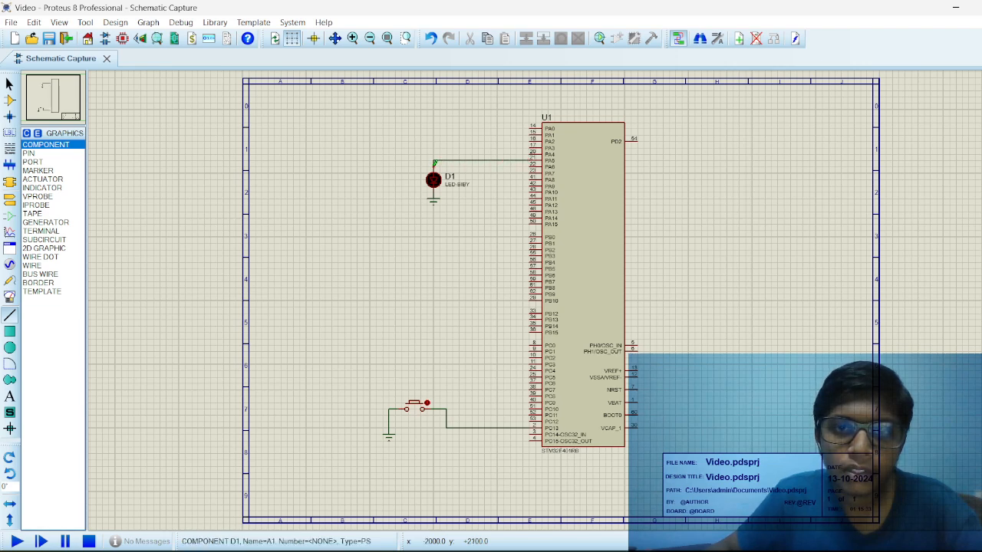
click(434, 163)
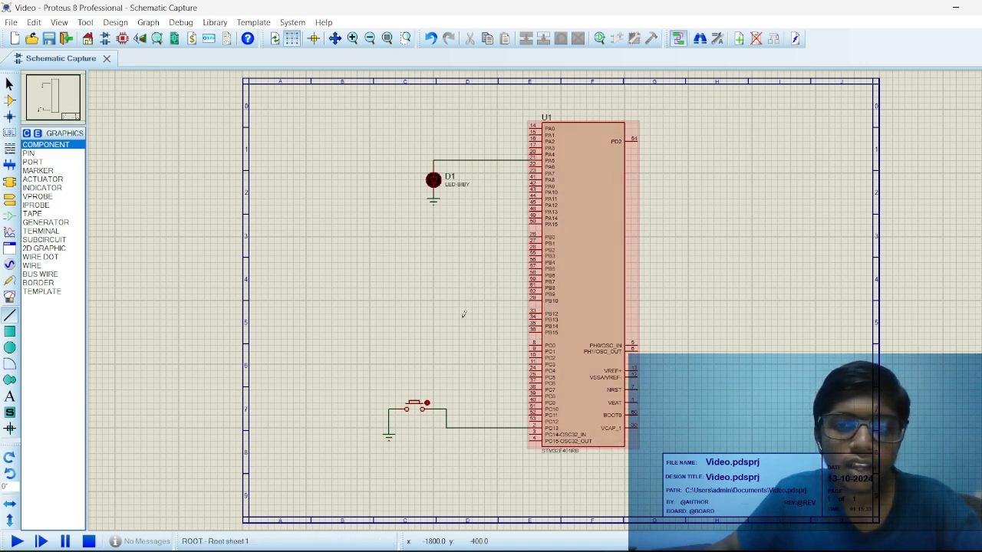
- Edit the STM32F401RB's properties and browse for its program file in the STM folder on drive C
right_click(579, 163)
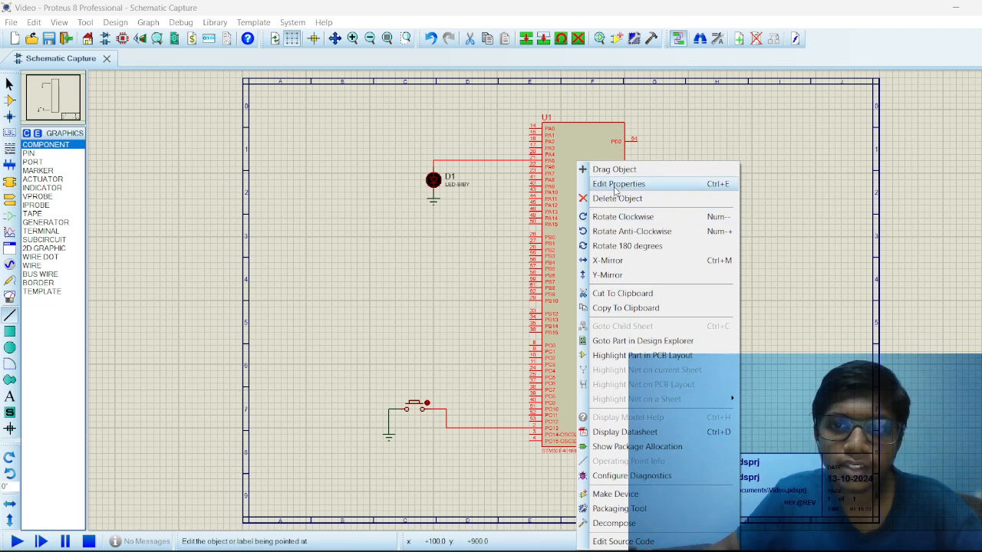
click(614, 187)
click(560, 222)
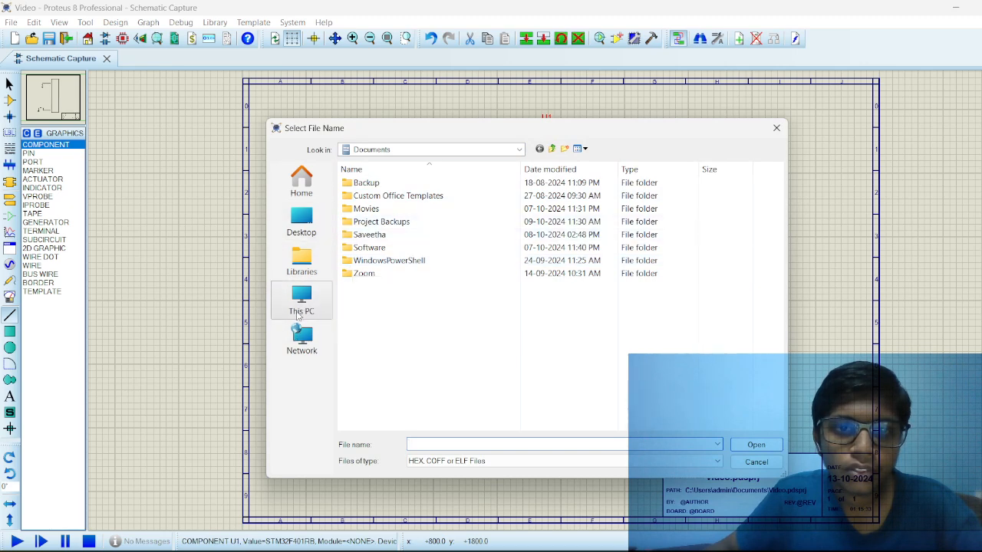
click(301, 303)
click(402, 196)
double_click(403, 195)
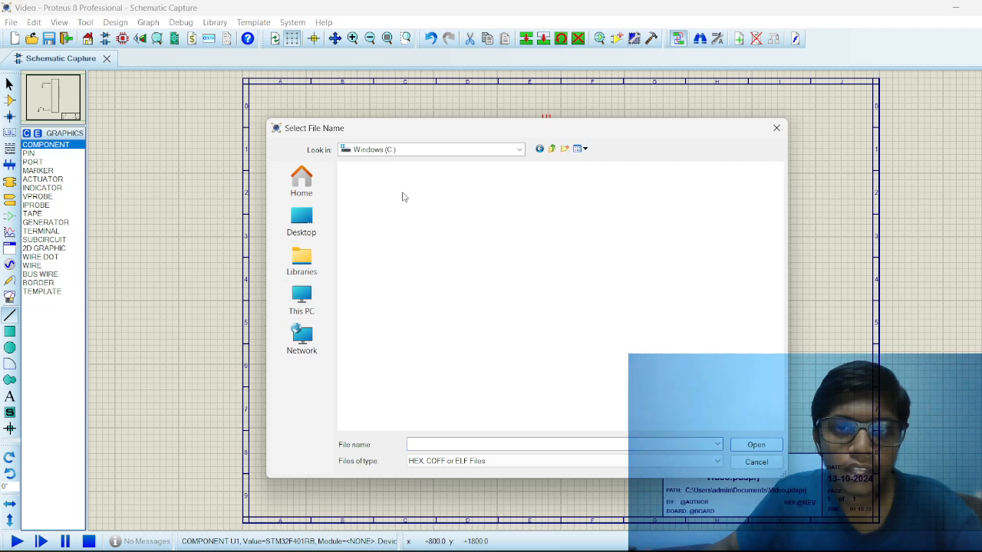
click(384, 340)
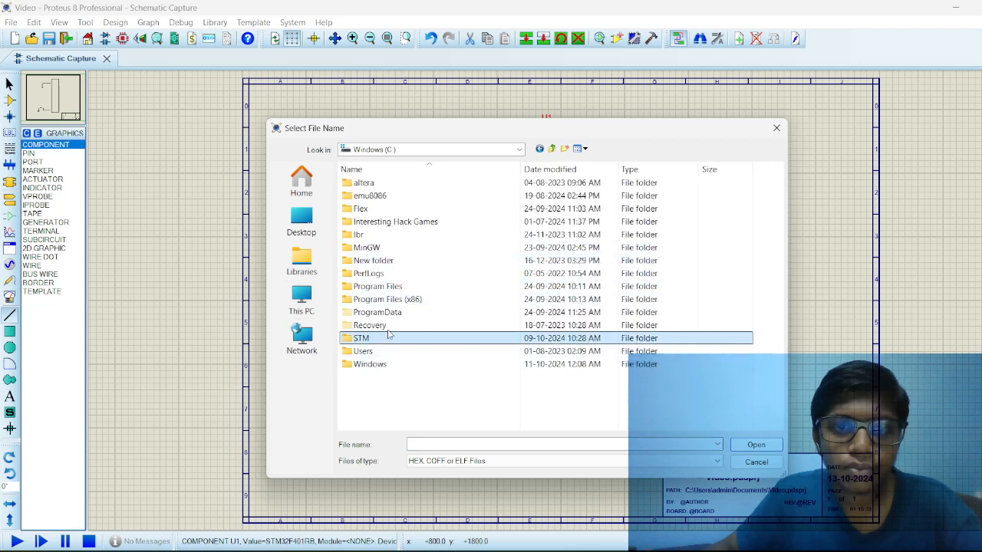
double_click(410, 340)
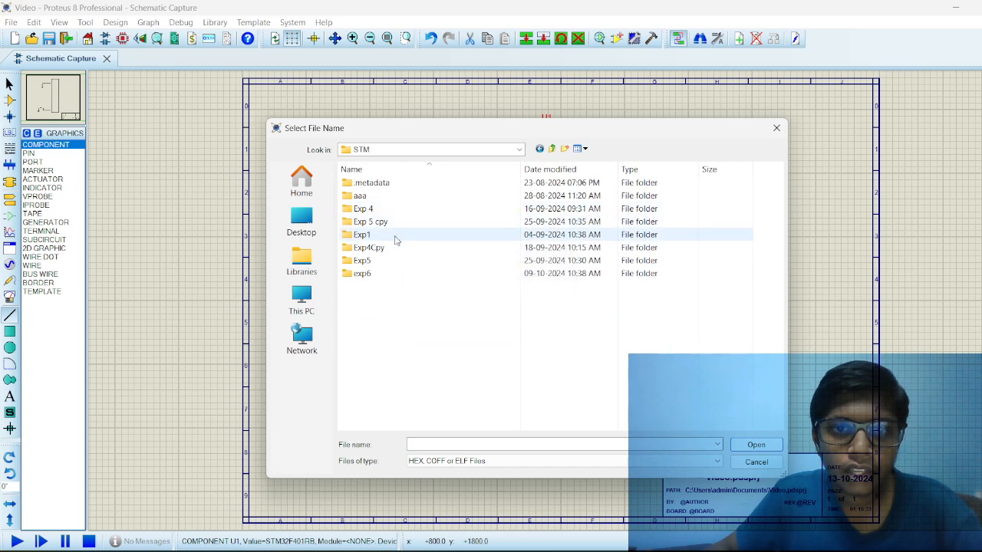
- Load Exp1.hex from the Exp1 project's Debug folder as the microcontroller's program file and apply the component properties
double_click(395, 237)
click(401, 211)
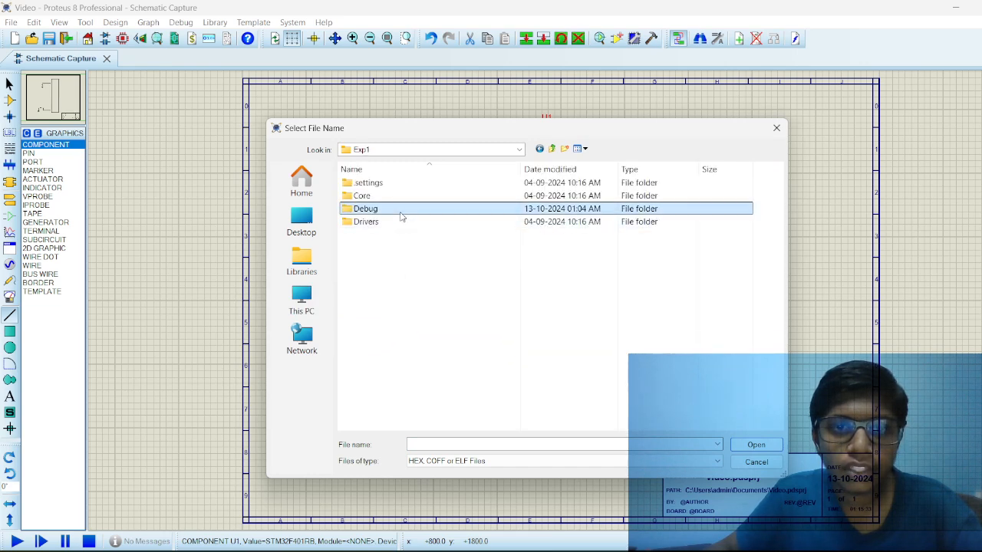
double_click(401, 213)
click(373, 223)
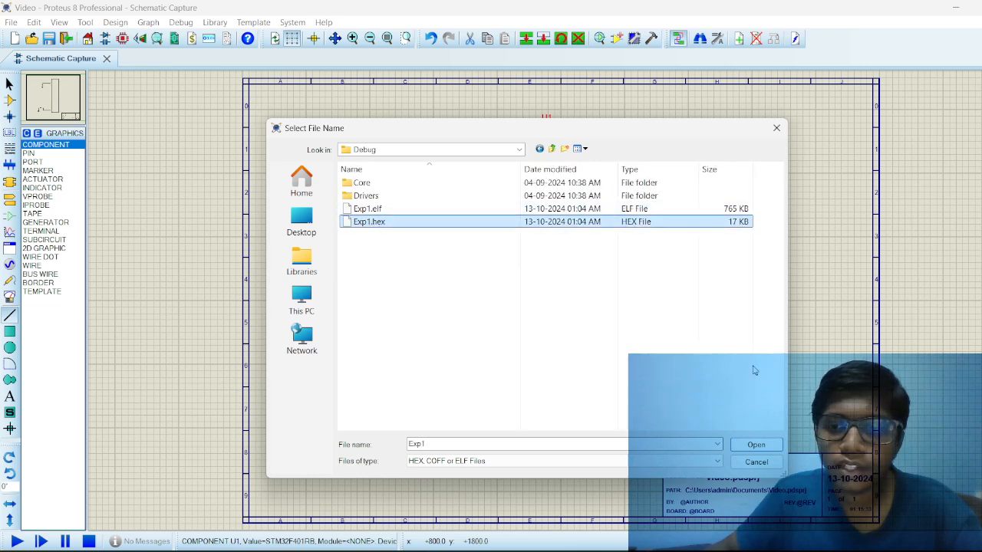
click(756, 445)
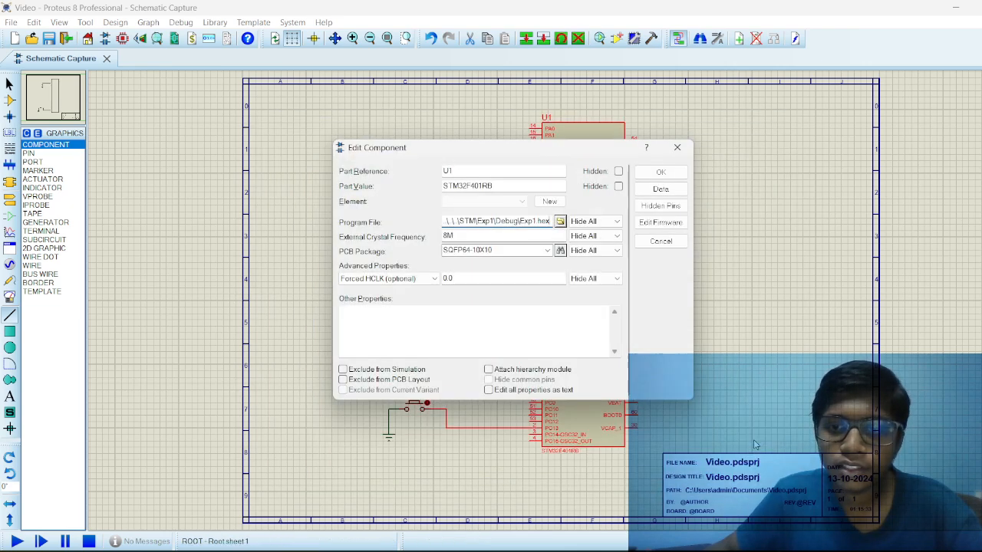
click(660, 172)
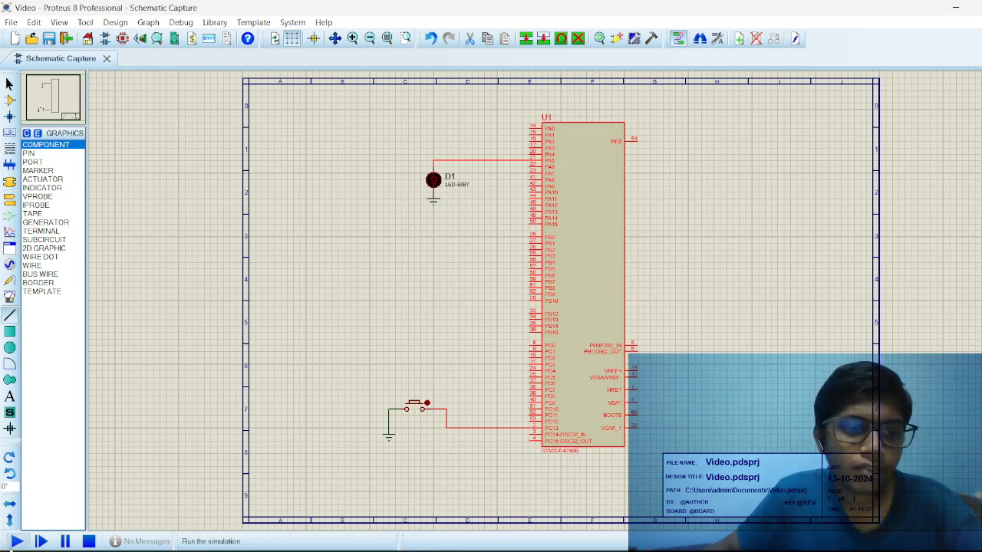
- Run the simulation and operate the pushbutton repeatedly to test the LED's response
click(16, 542)
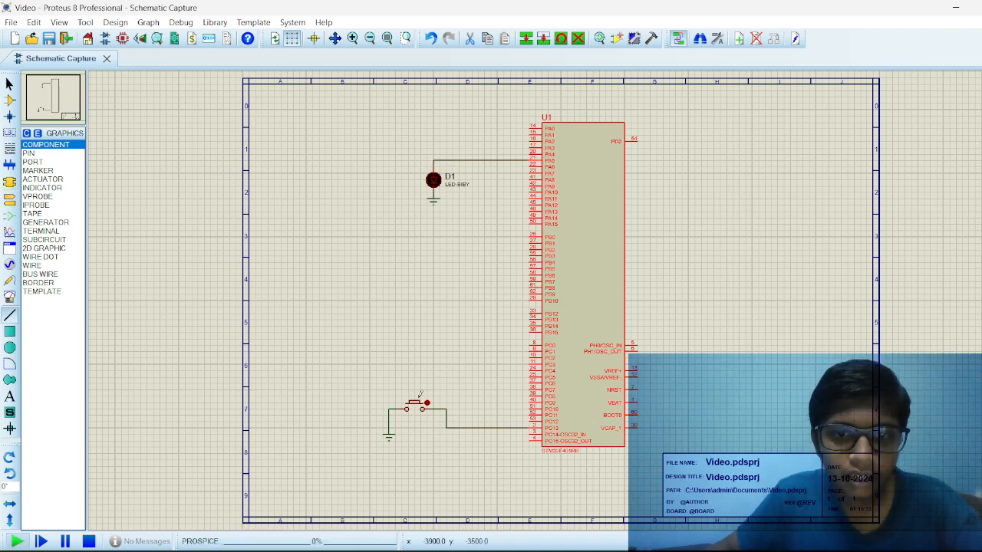
click(413, 411)
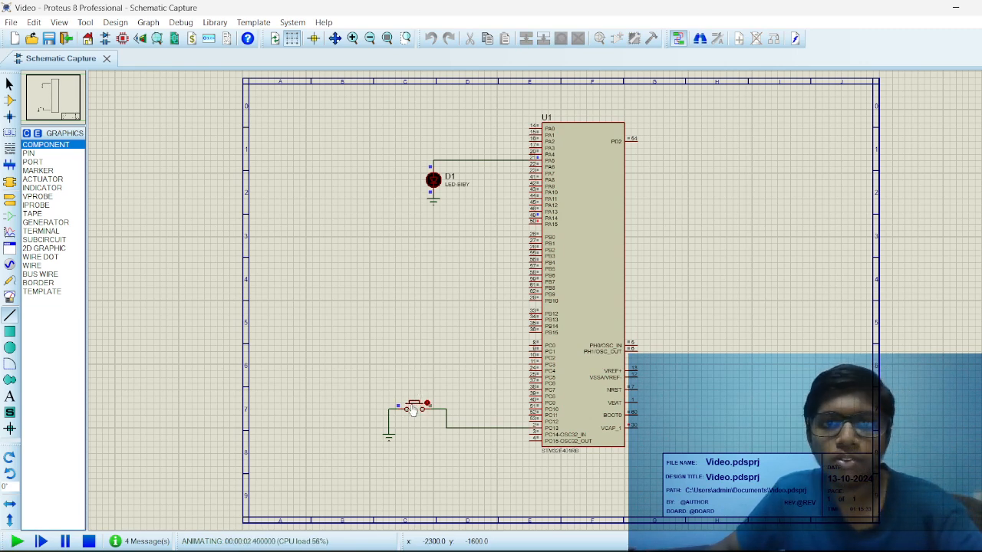
click(413, 410)
click(413, 411)
click(413, 410)
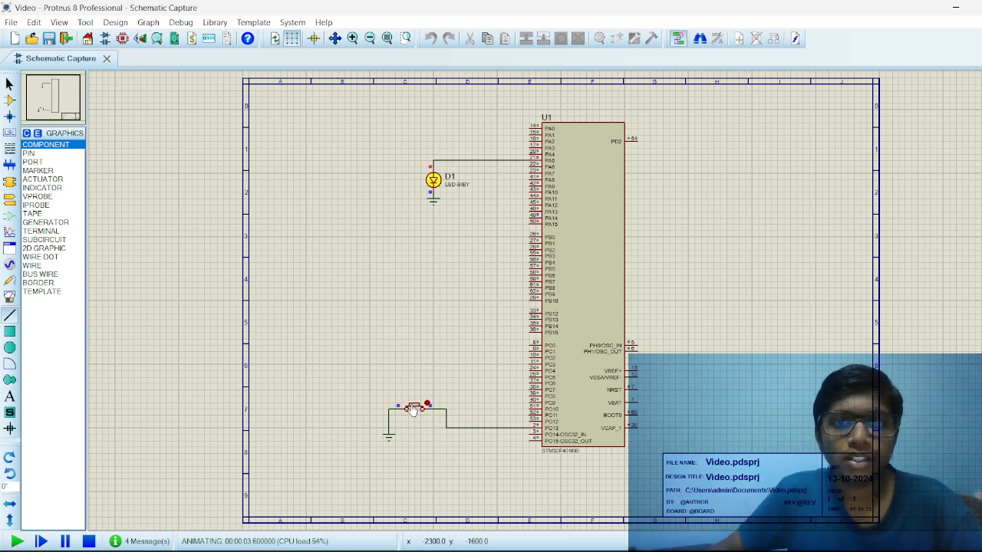
click(413, 410)
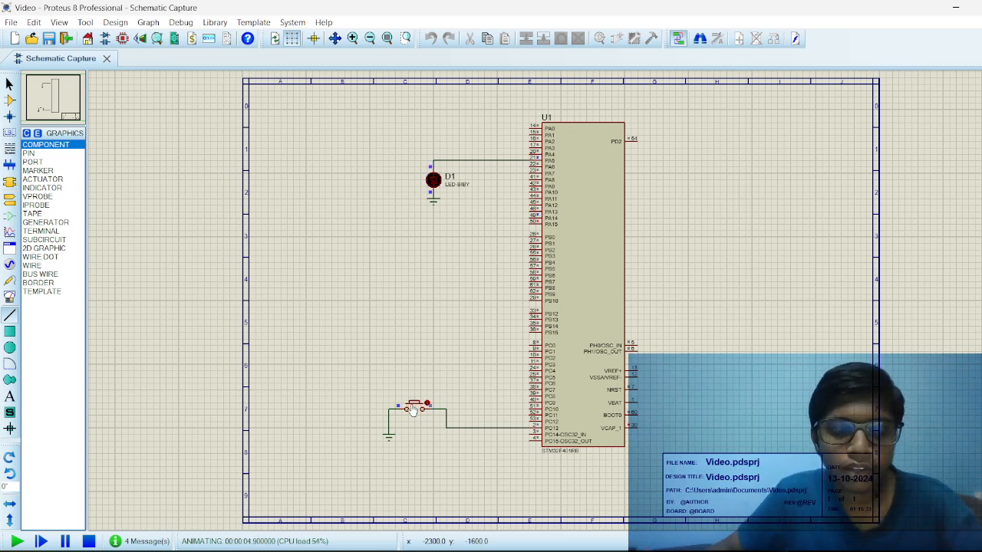
click(412, 410)
- Switch to the experiment's GitHub README in the browser and review the procedure, STM32 Cube program, Proteus layout and result
mouse_move(486, 547)
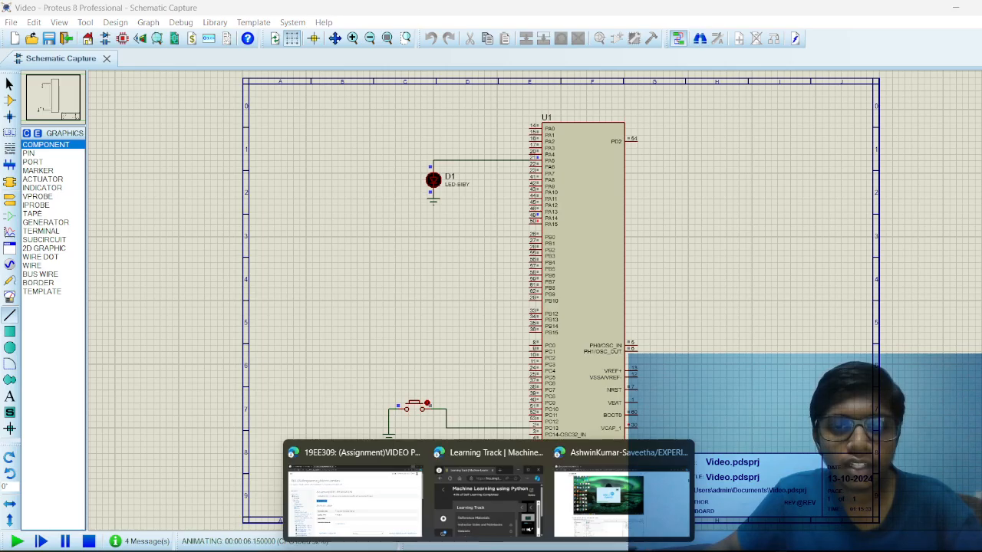
click(625, 500)
scroll(425, 381, down, 15)
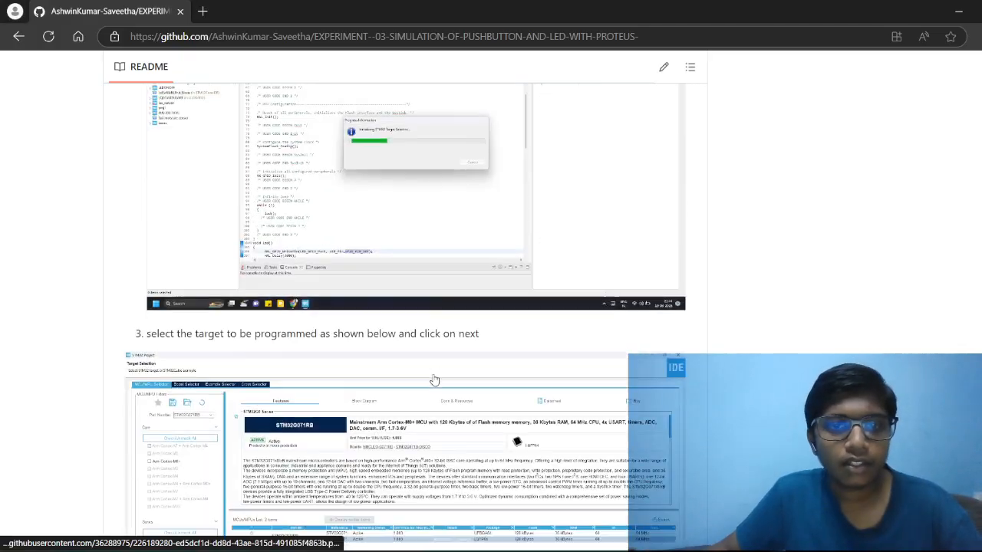
scroll(464, 359, down, 5)
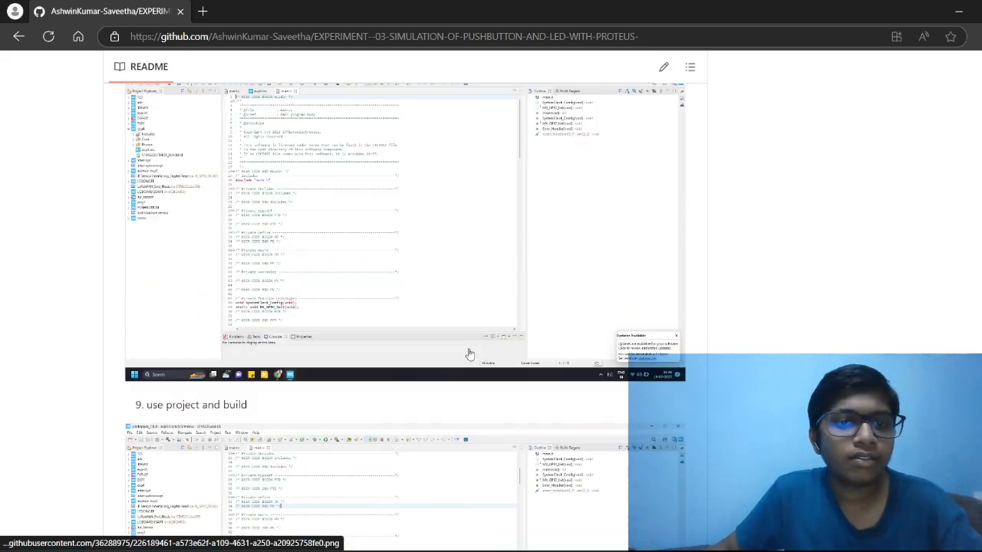
scroll(474, 353, down, 20)
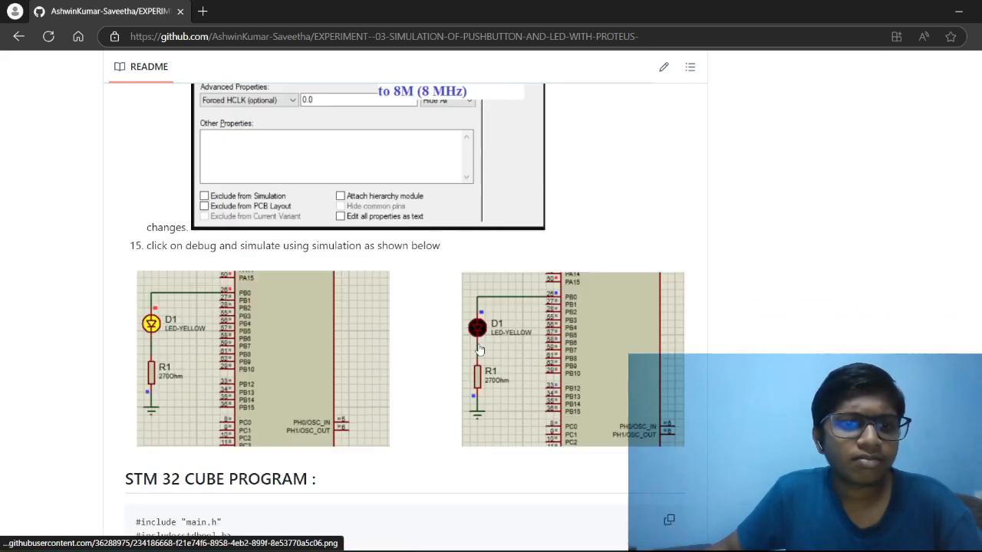
scroll(479, 350, down, 20)
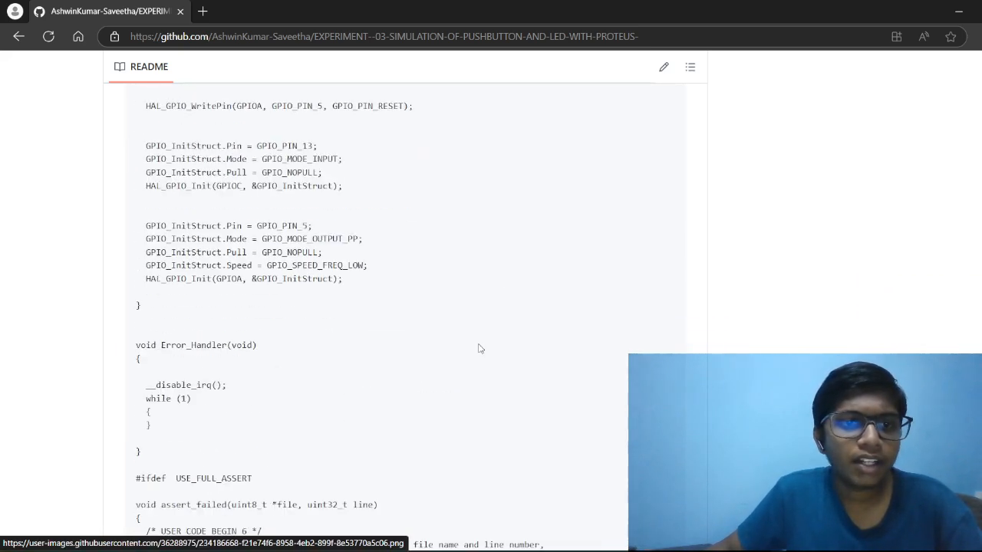
scroll(480, 349, down, 10)
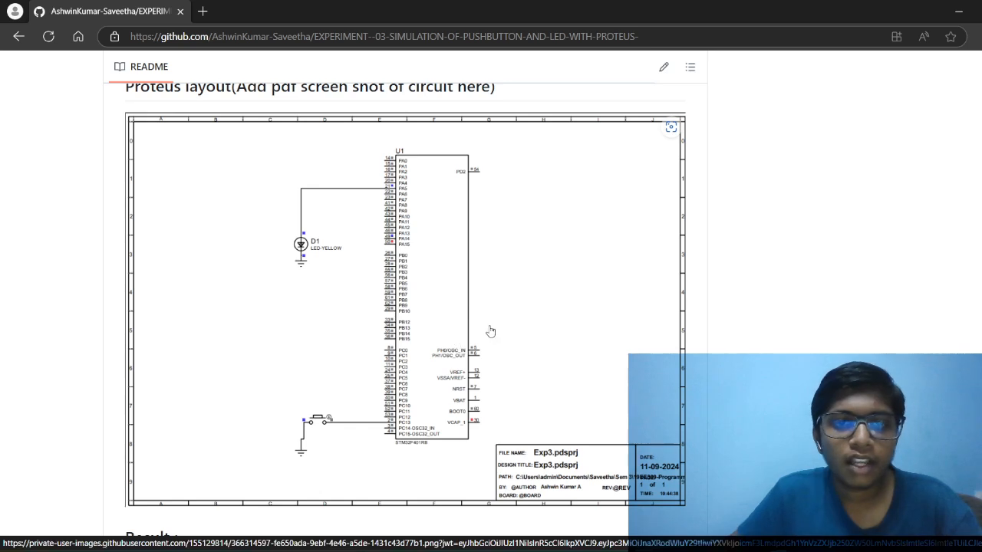
scroll(481, 330, down, 3)
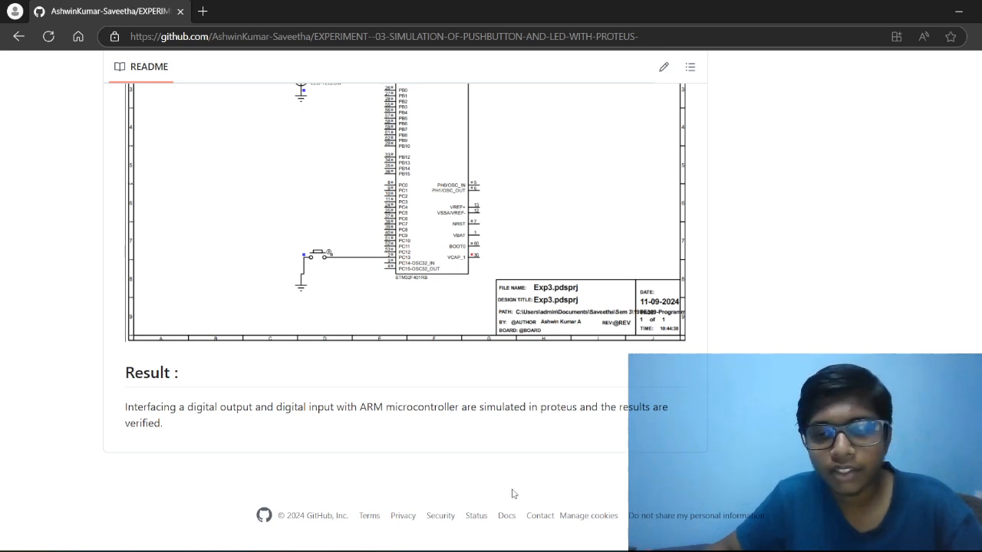
- Switch back to Proteus and operate the pushbutton in the running simulation to recheck the LED
click(528, 545)
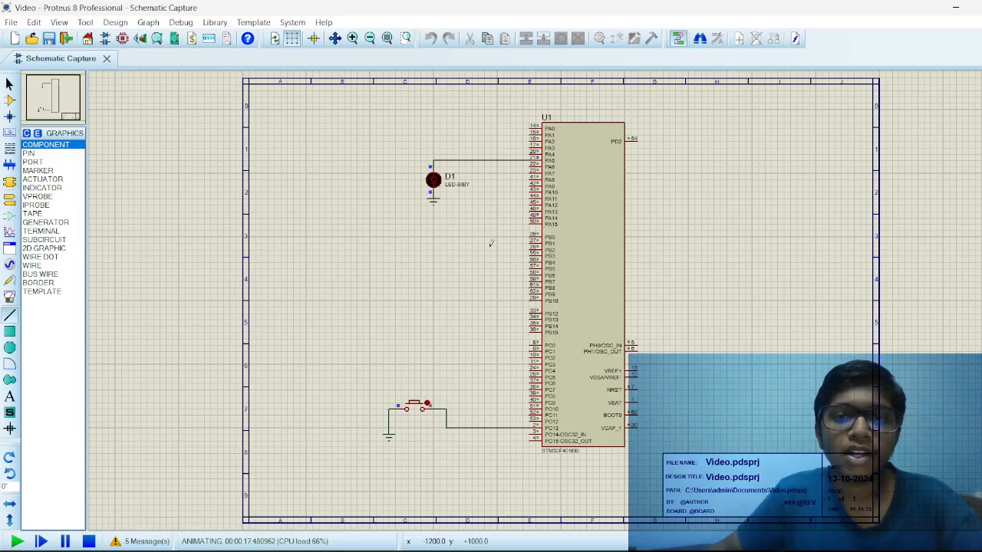
click(418, 409)
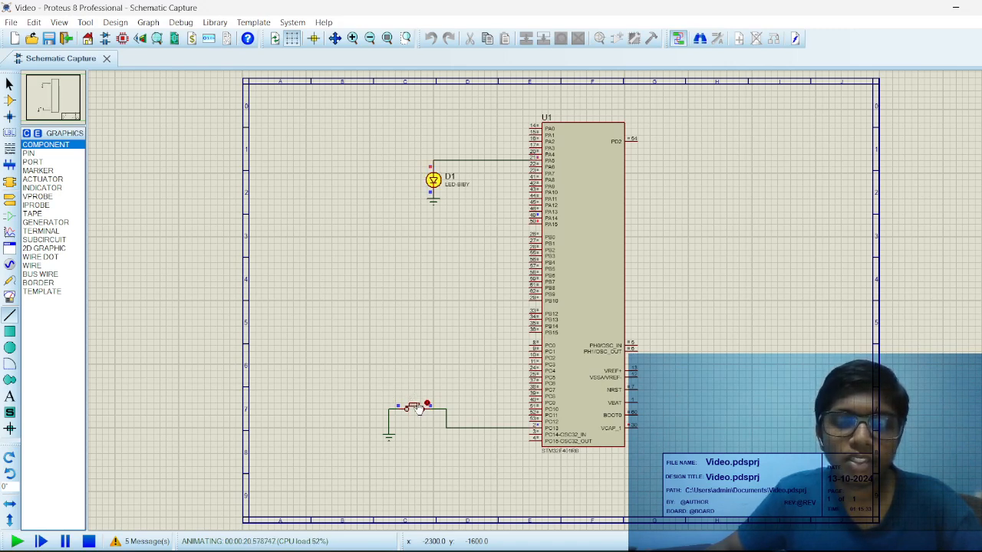
click(469, 551)
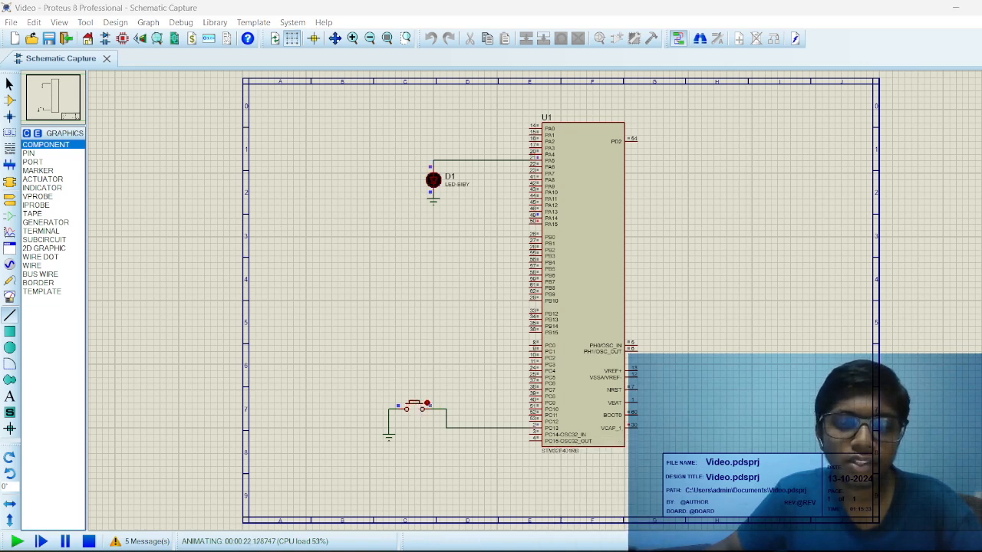